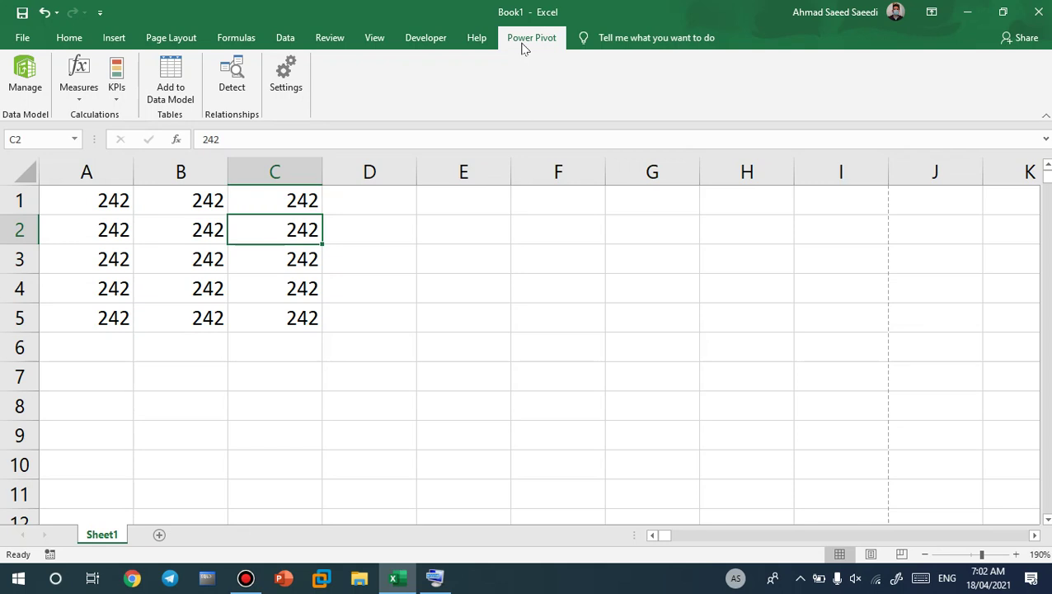
# Switch the ribbon from Power Pivot to the Home tab and select cell F4.
pyautogui.click(65, 39)
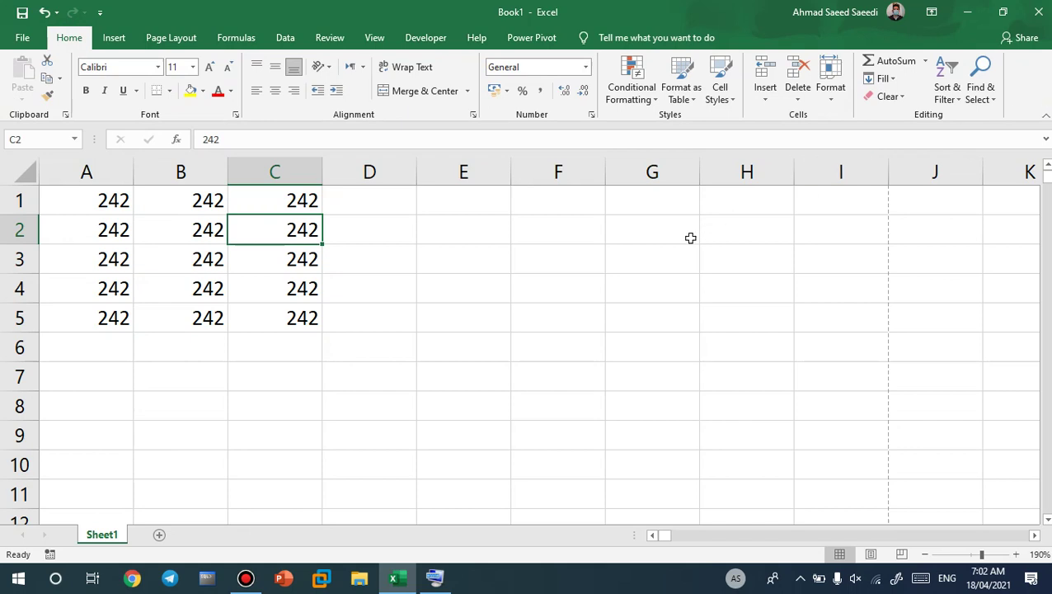
pyautogui.click(536, 288)
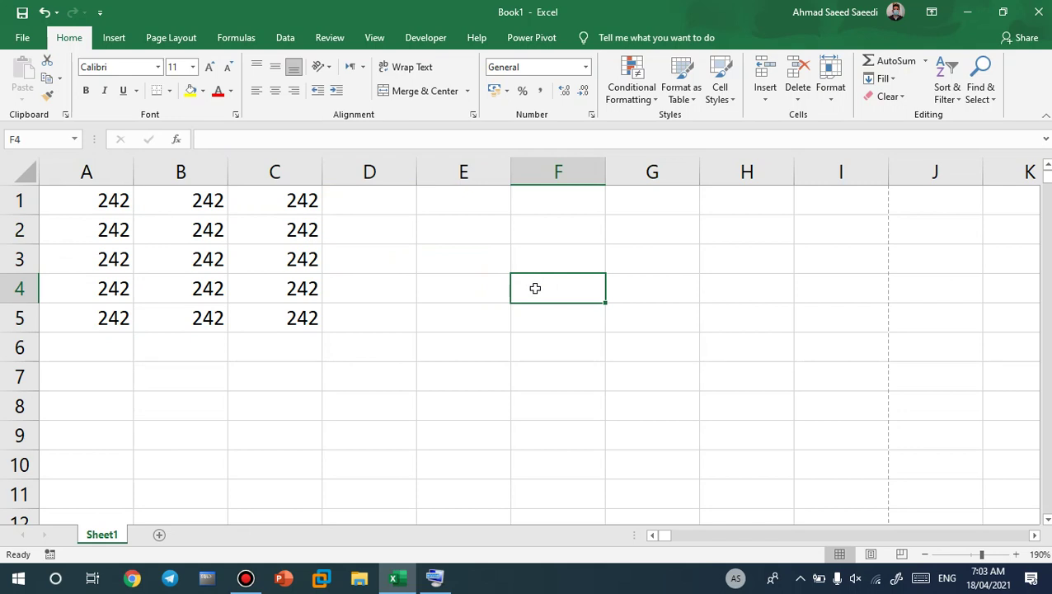
# Copy the 242 values in A5:C5 and paste them transposed into column A from A6.
pyautogui.moveTo(113, 317); pyautogui.dragTo(313, 324)
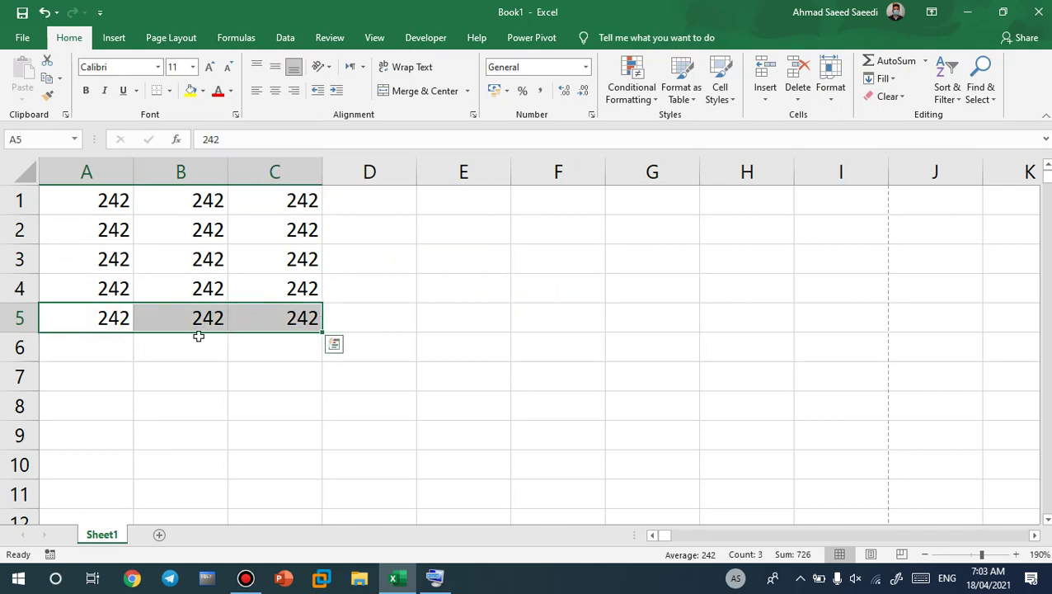
pyautogui.hotkey('ctrl', 'c')
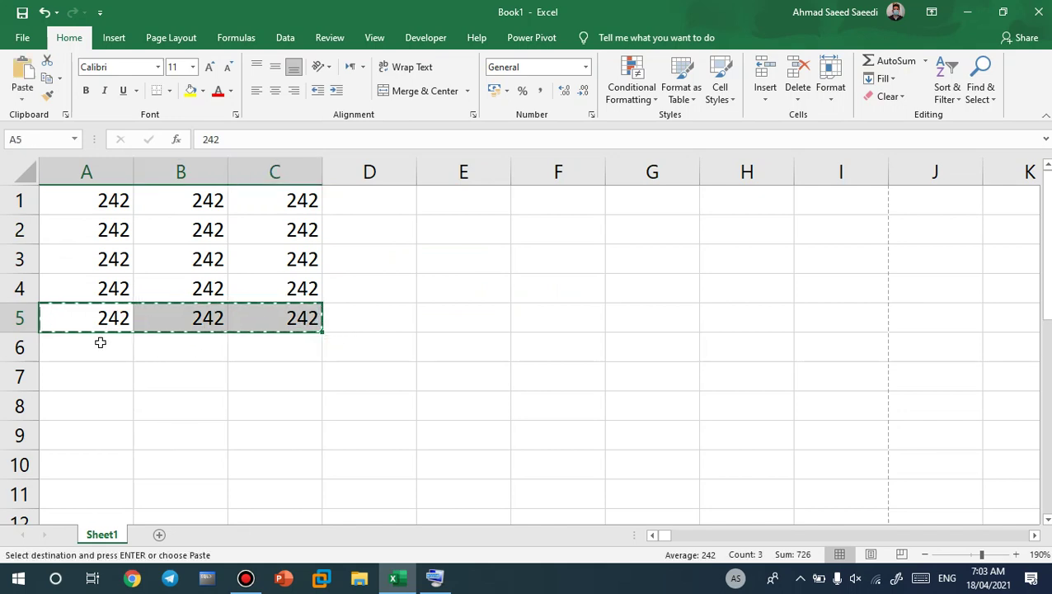
pyautogui.click(100, 342)
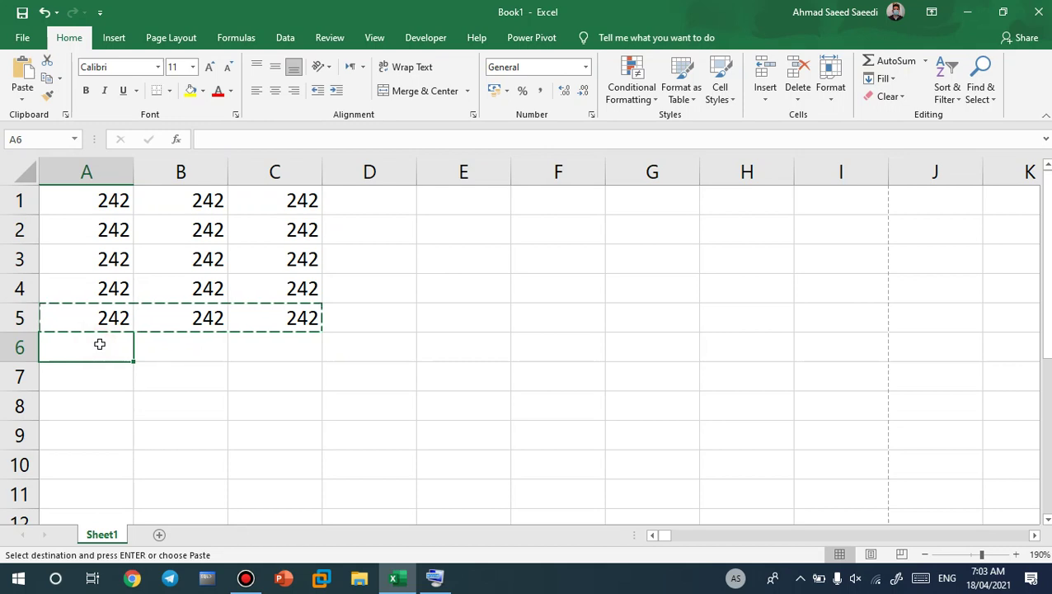
pyautogui.click(22, 100)
pyautogui.click(66, 159)
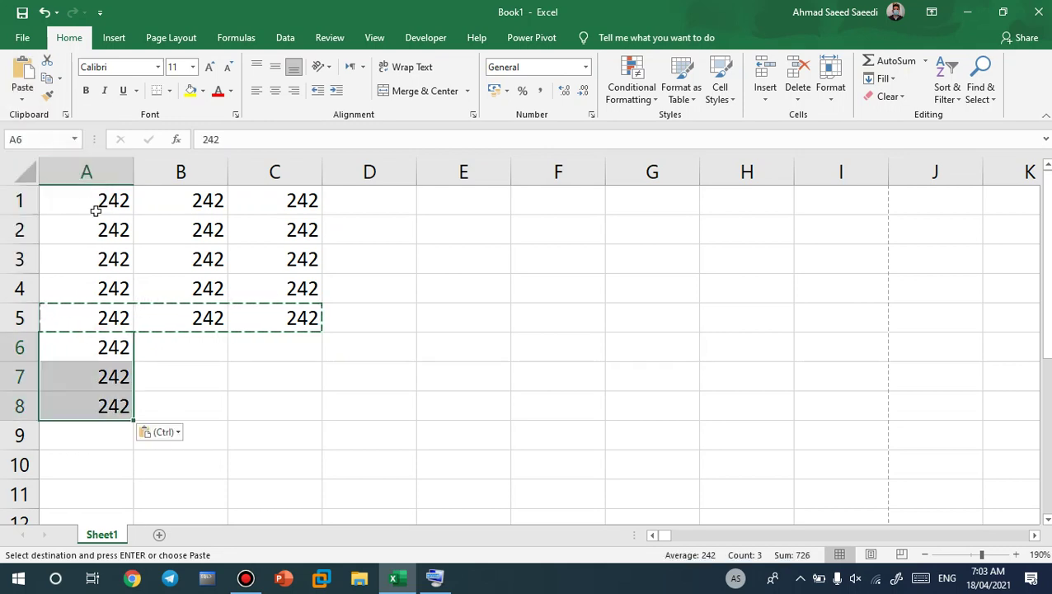
# Delete row 5 so the transposed 242 values move up into A5:A7.
pyautogui.moveTo(280, 322); pyautogui.dragTo(45, 323)
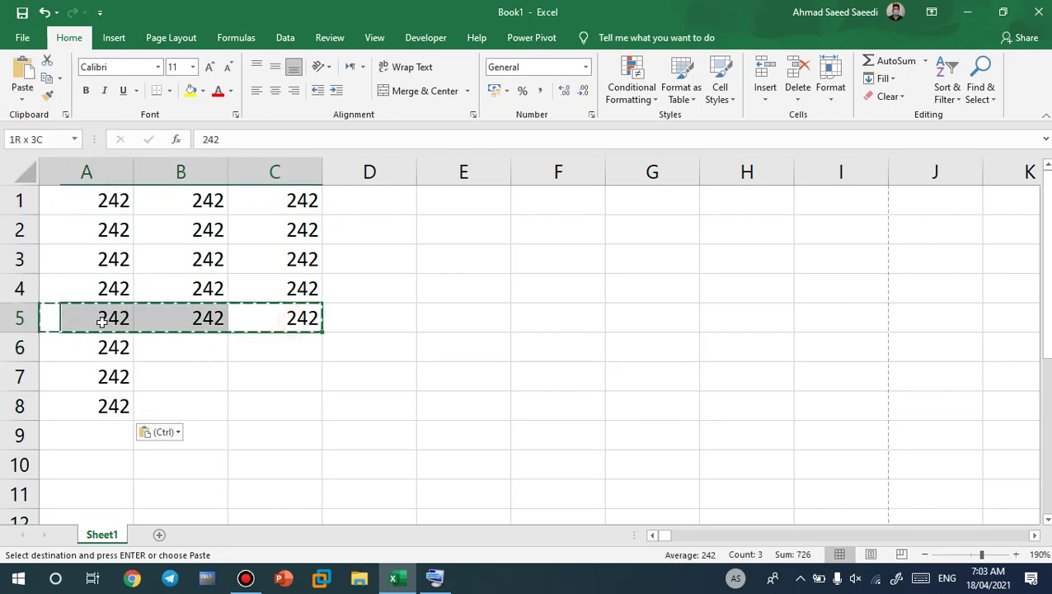
pyautogui.click(25, 322)
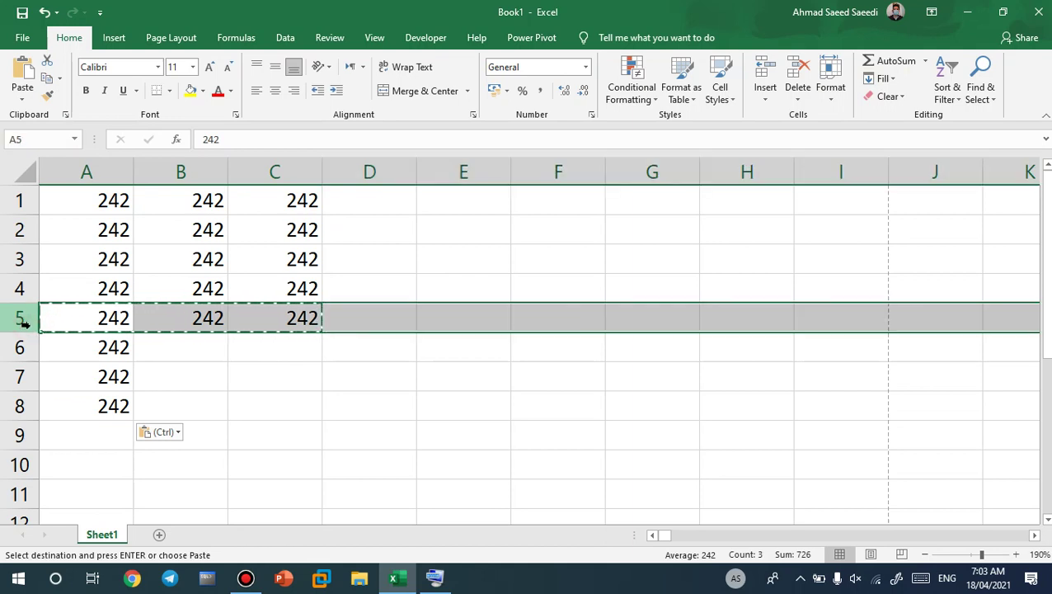
pyautogui.hotkey('ctrl', '-')
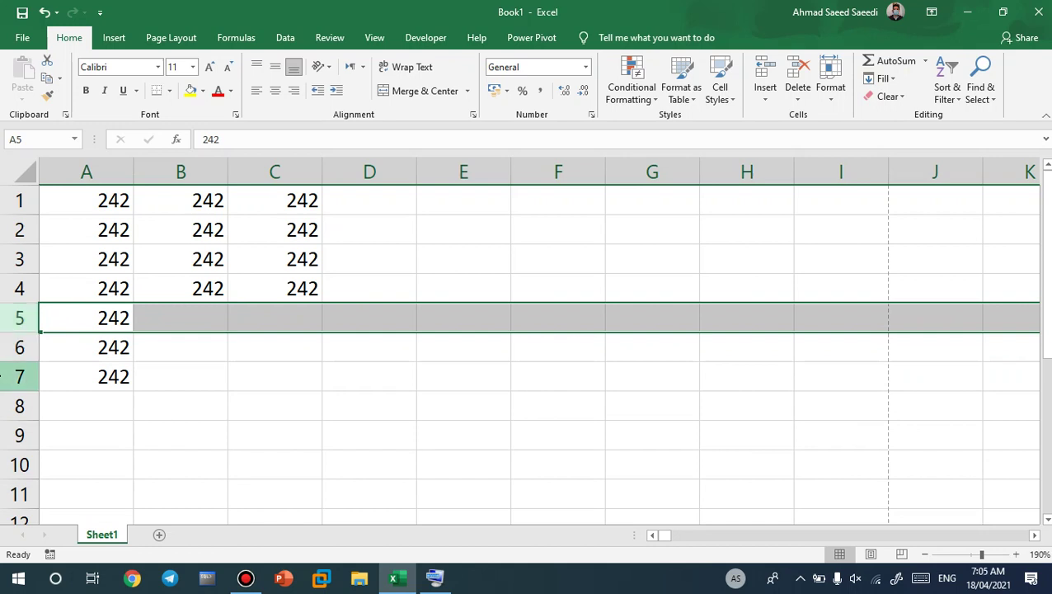
pyautogui.click(45, 139)
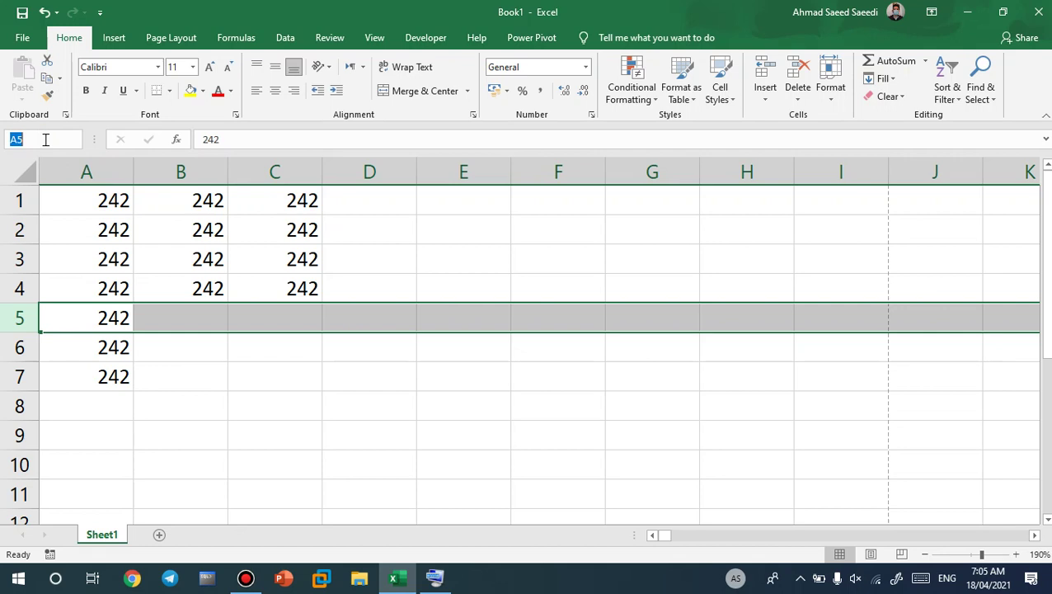
pyautogui.click(446, 282)
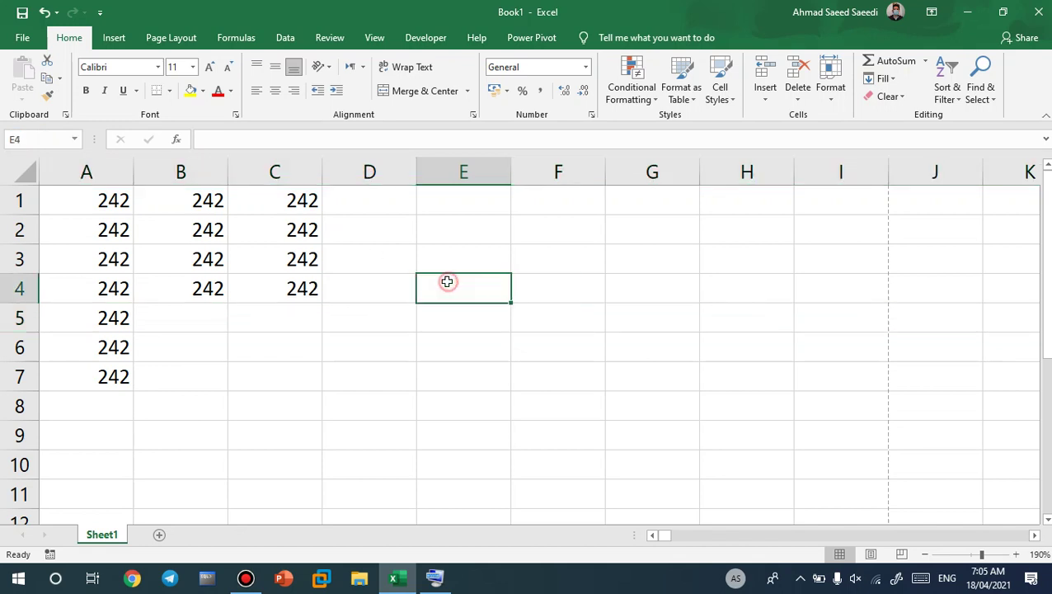
pyautogui.scroll(-2, 289, 225)
pyautogui.scroll(2, 338, 230)
pyautogui.click(472, 277)
pyautogui.click(893, 240)
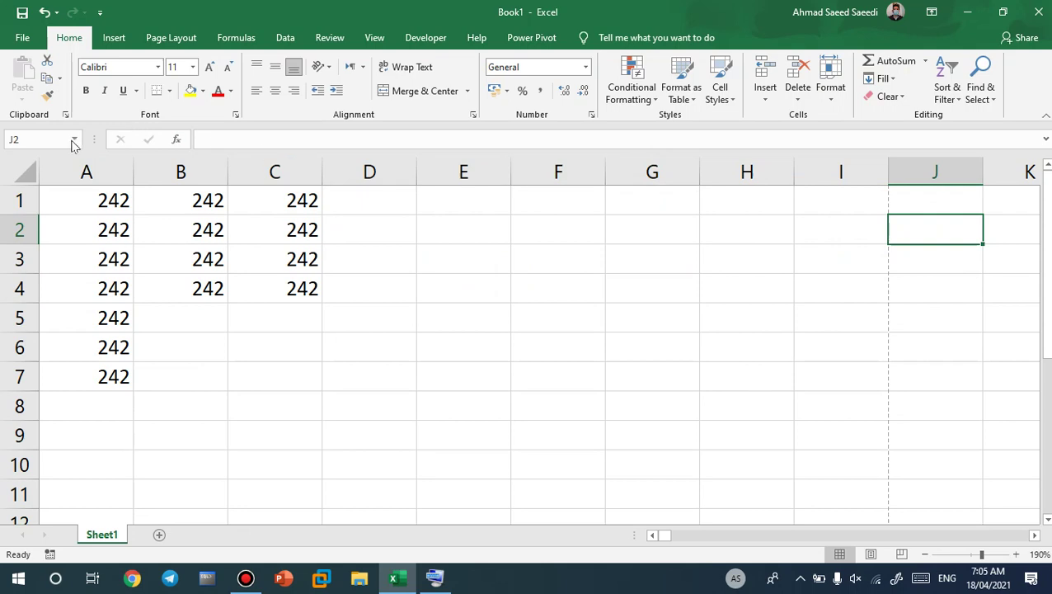
pyautogui.click(633, 426)
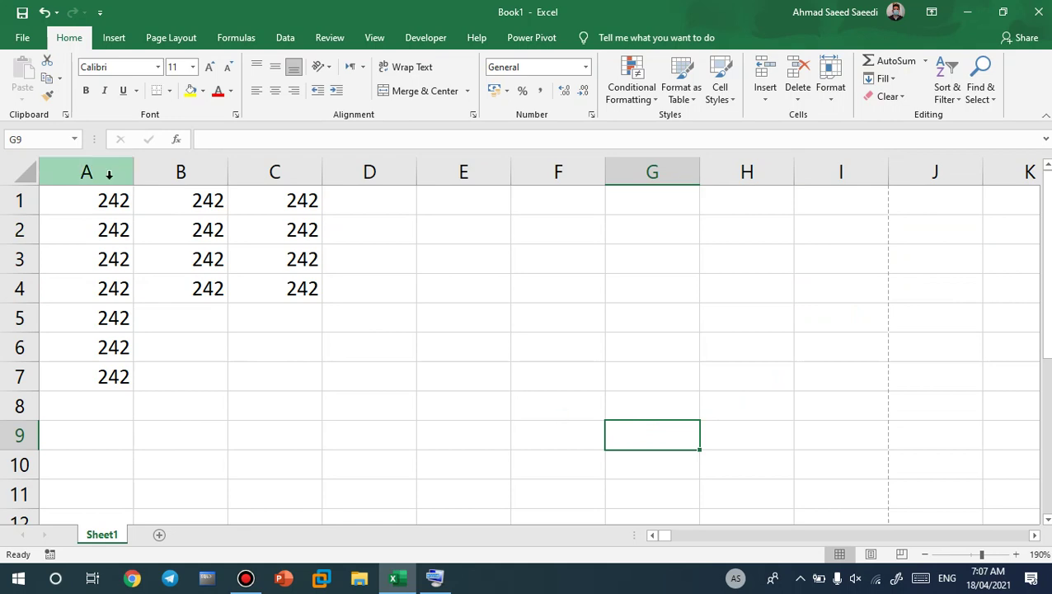
# Enter A1:G500 in the Name Box to select that range.
pyautogui.click(47, 141)
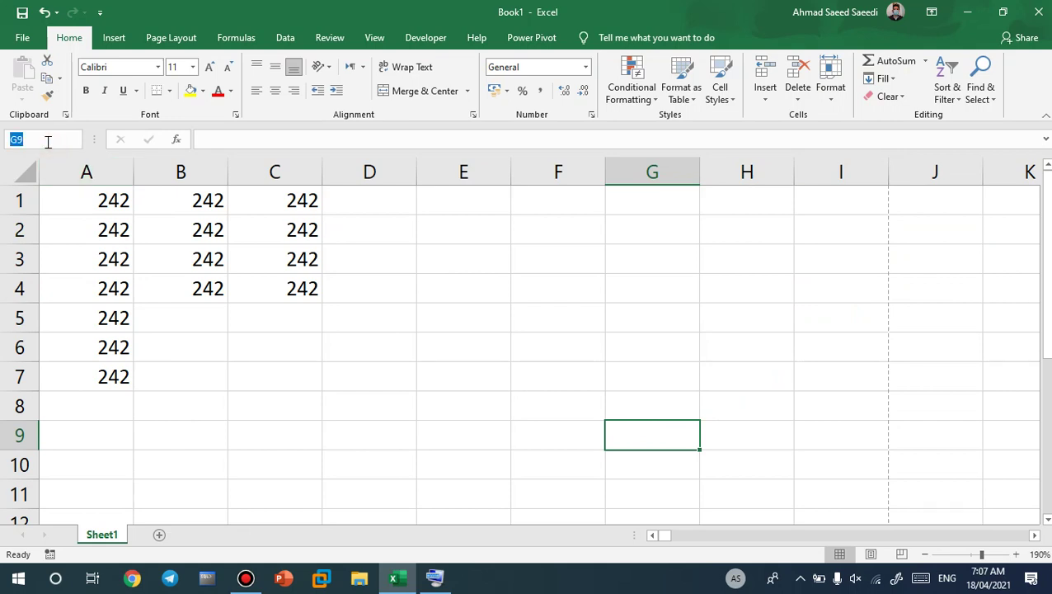
pyautogui.write('A1:')
pyautogui.write('G')
pyautogui.write('500')
pyautogui.press('Return')
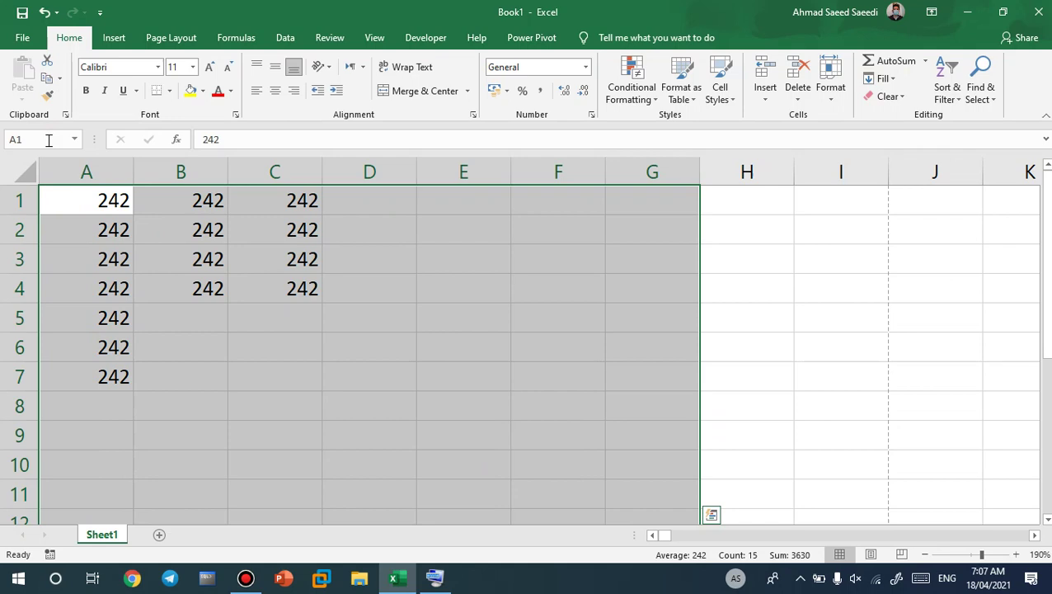
# View the Name Box's list of named locations, then switch to the Data tab.
pyautogui.click(74, 141)
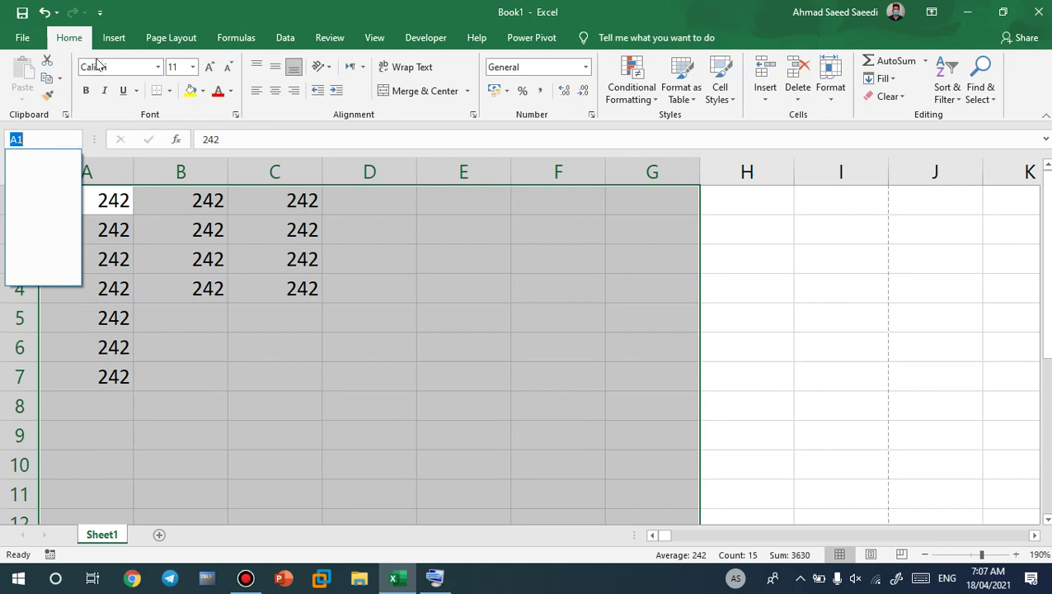
pyautogui.click(289, 40)
pyautogui.click(287, 38)
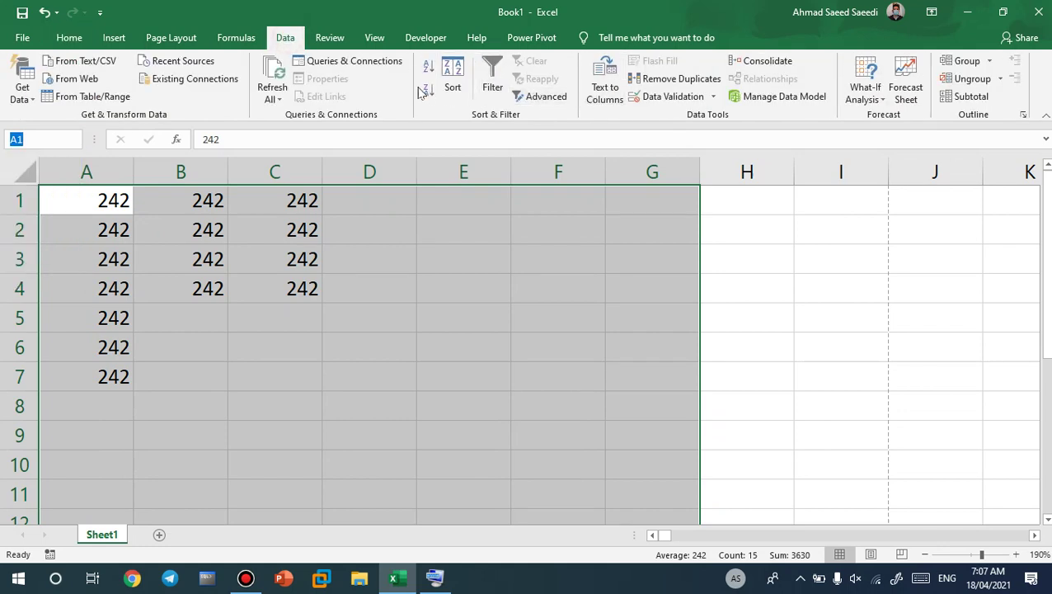
# Switch to the Formulas tab and start editing A1's value 242 in the formula bar.
pyautogui.click(235, 38)
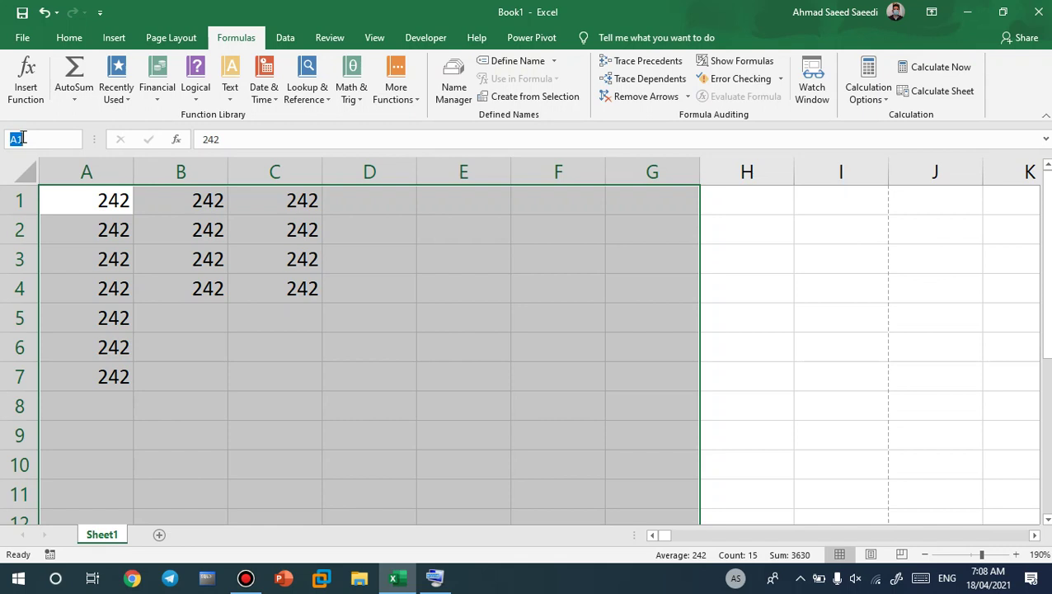
pyautogui.click(37, 139)
pyautogui.click(243, 141)
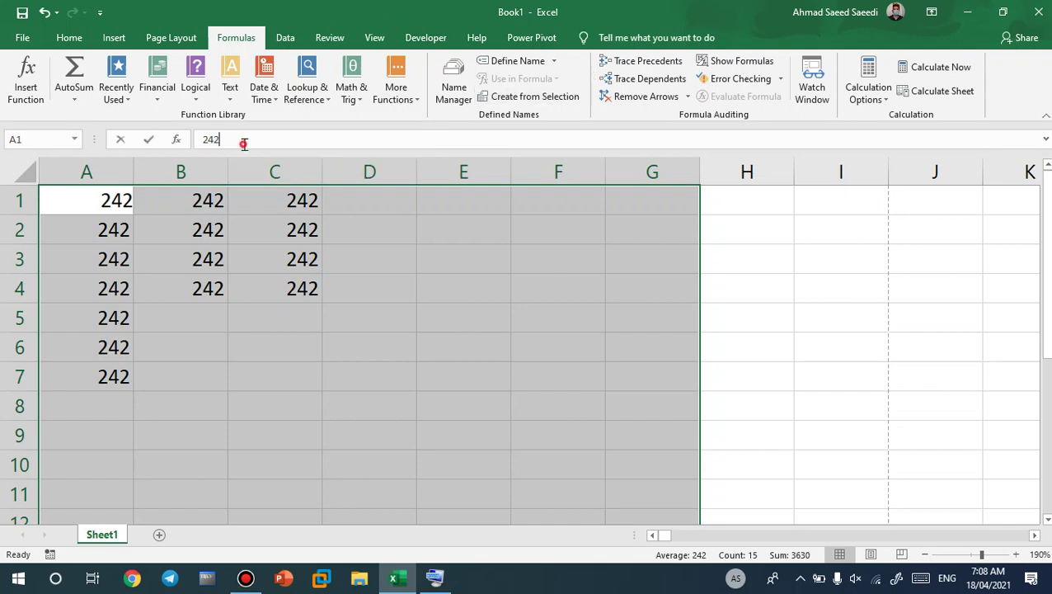
# Enter eXCEL in cell F4 so AutoCorrect changes it to Excel.
pyautogui.click(540, 291)
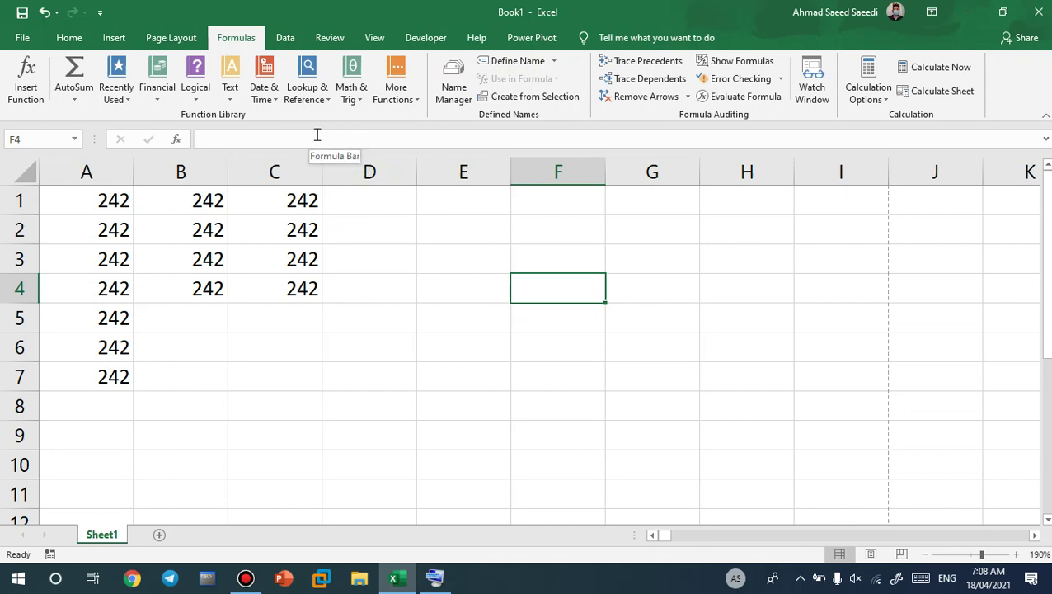
pyautogui.click(298, 139)
pyautogui.write('e')
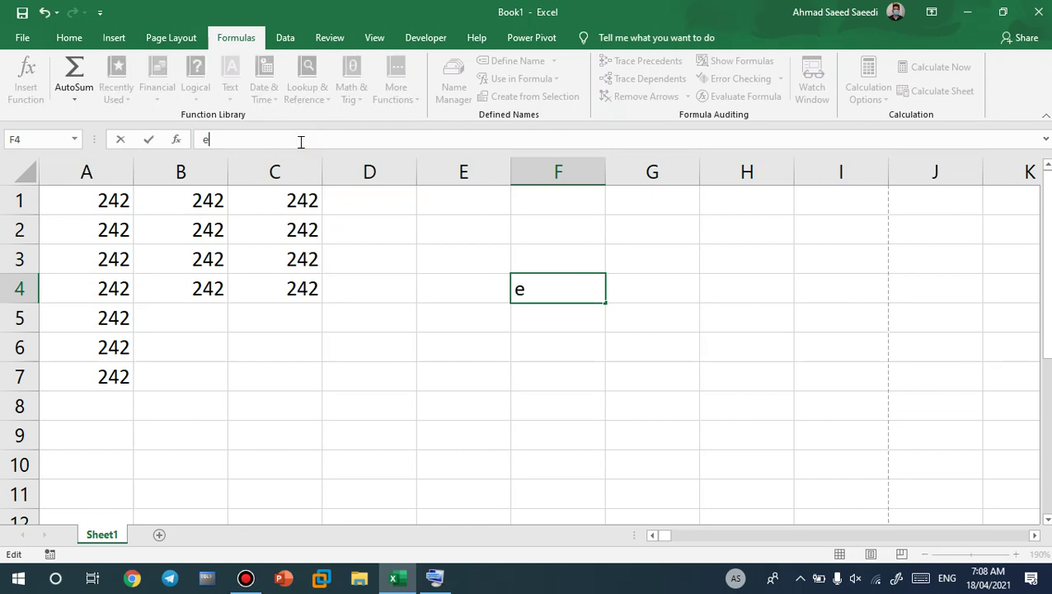
pyautogui.write('XCEL')
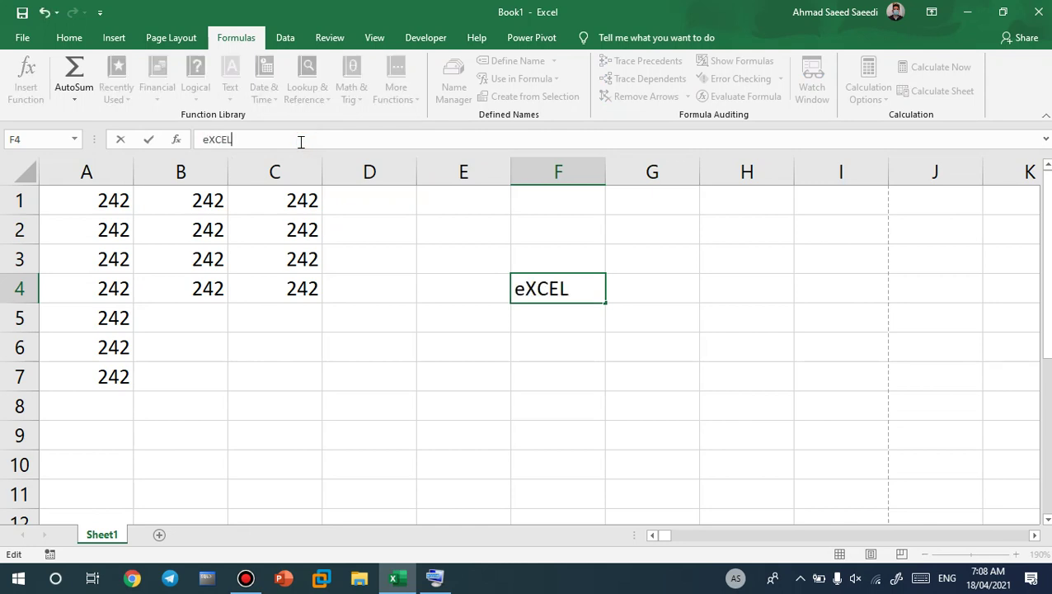
pyautogui.press('Return')
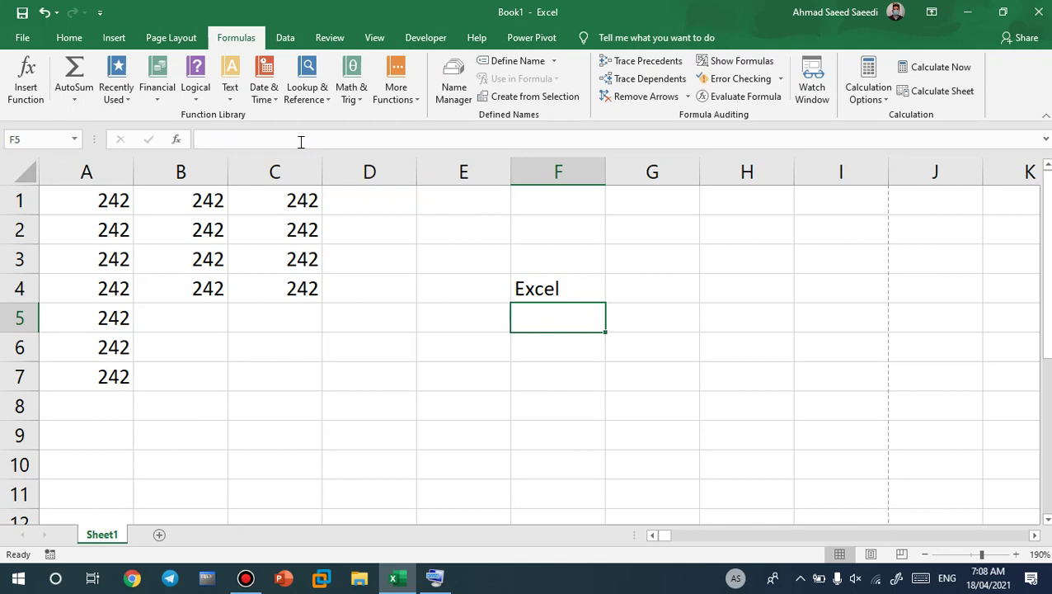
# Expand the formula bar to several lines with Ctrl+Shift+U and open Excel's recent-workbooks list.
pyautogui.click(568, 294)
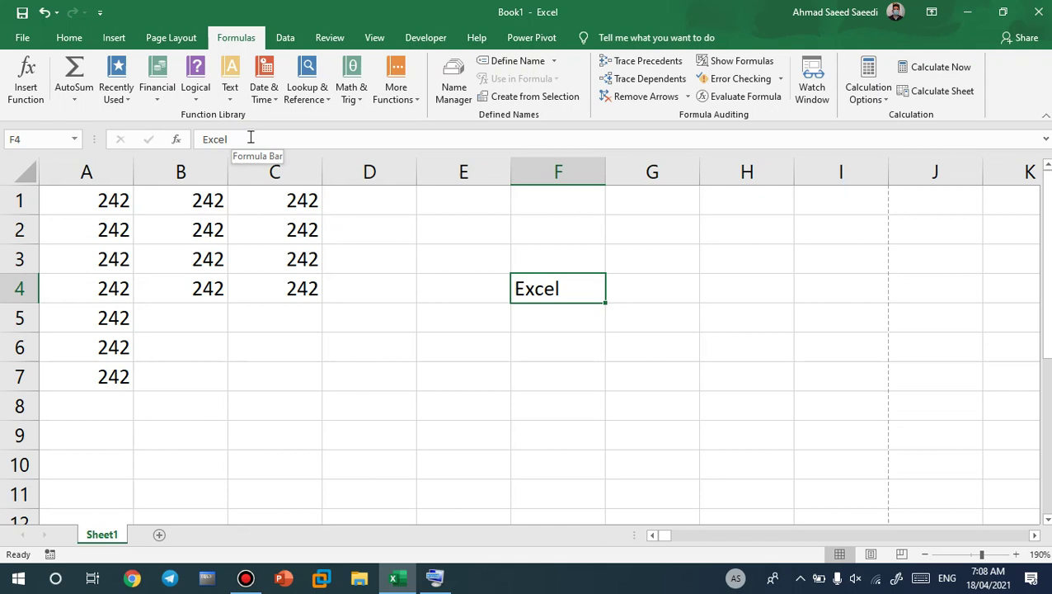
pyautogui.hotkey('ctrl', 'shift', 'u')
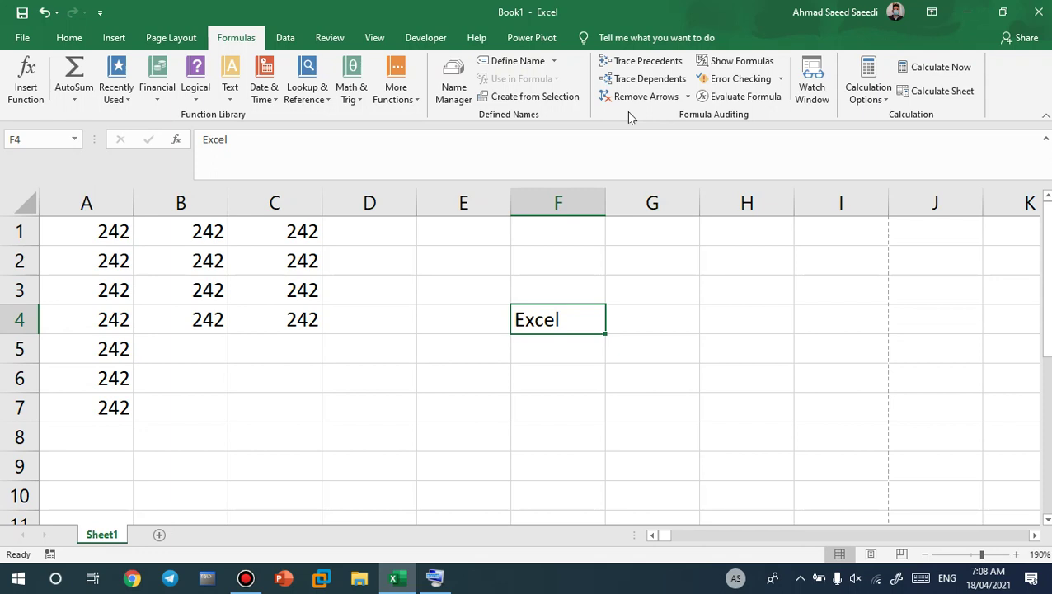
pyautogui.rightClick(397, 580)
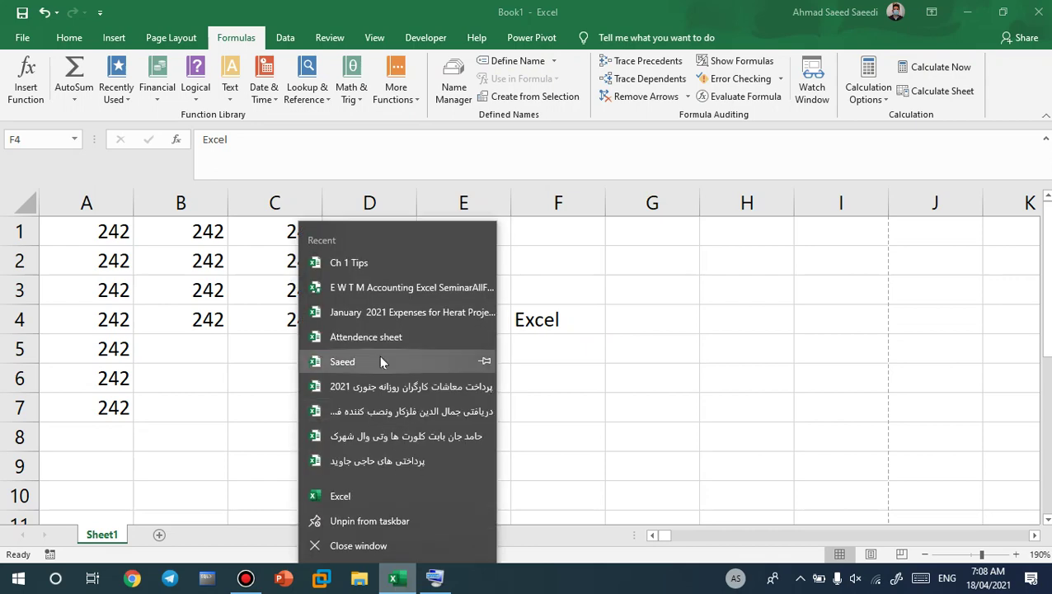
# Open Ch 1 Tips and display G16's nested IF formula on the DebugFormulas sheet.
pyautogui.click(371, 263)
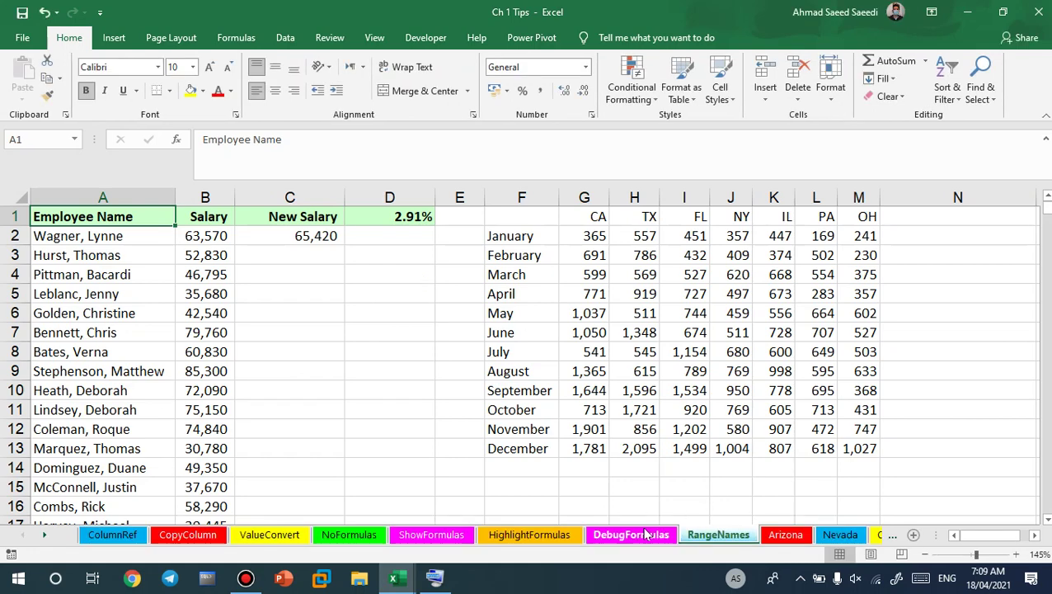
pyautogui.click(645, 533)
pyautogui.click(574, 487)
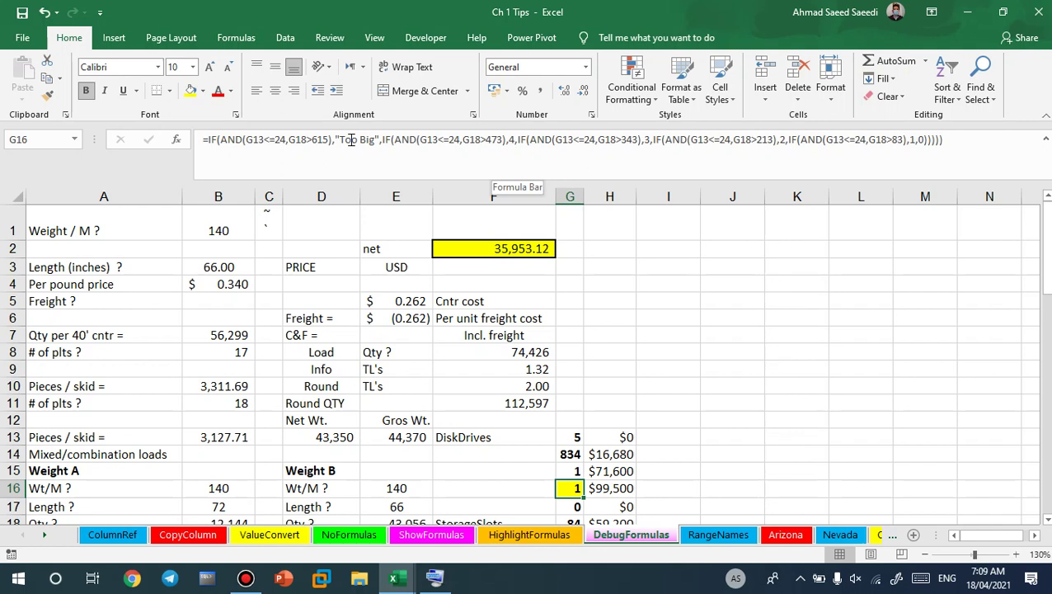
# Break G16's nested IF formula onto new lines after Too Big, 4, 3 and 2, enlarging the formula bar.
pyautogui.click(380, 139)
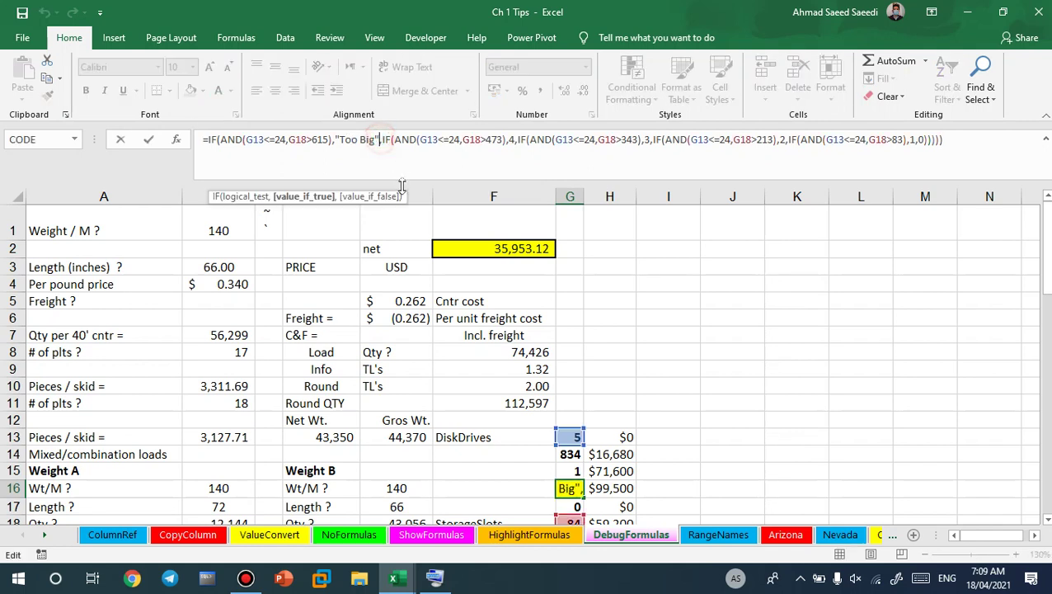
pyautogui.press('Right')
pyautogui.hotkey('alt', 'Return')
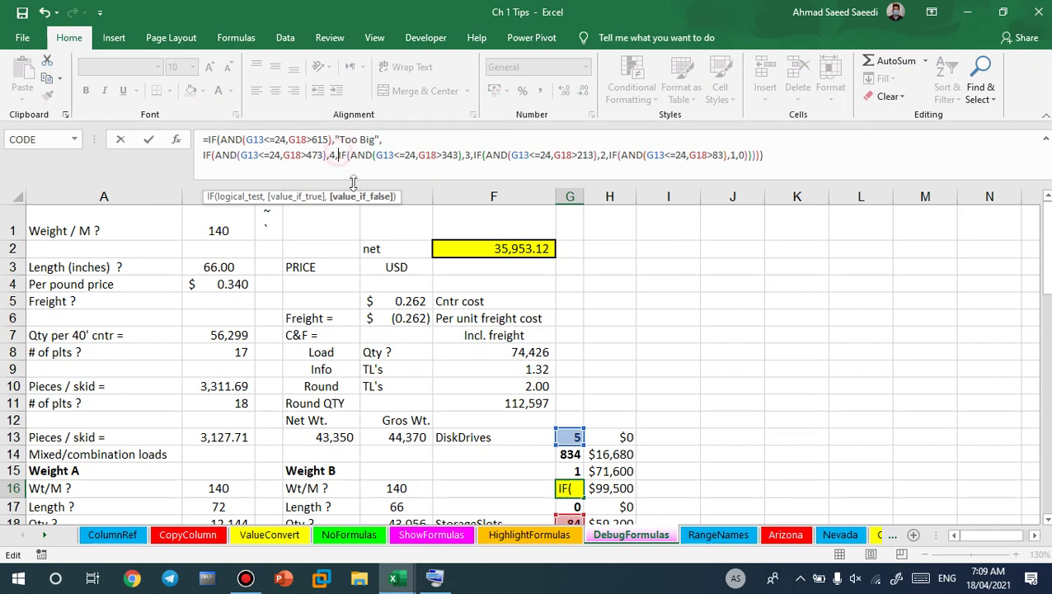
pyautogui.click(371, 208)
pyautogui.hotkey('alt', 'Return')
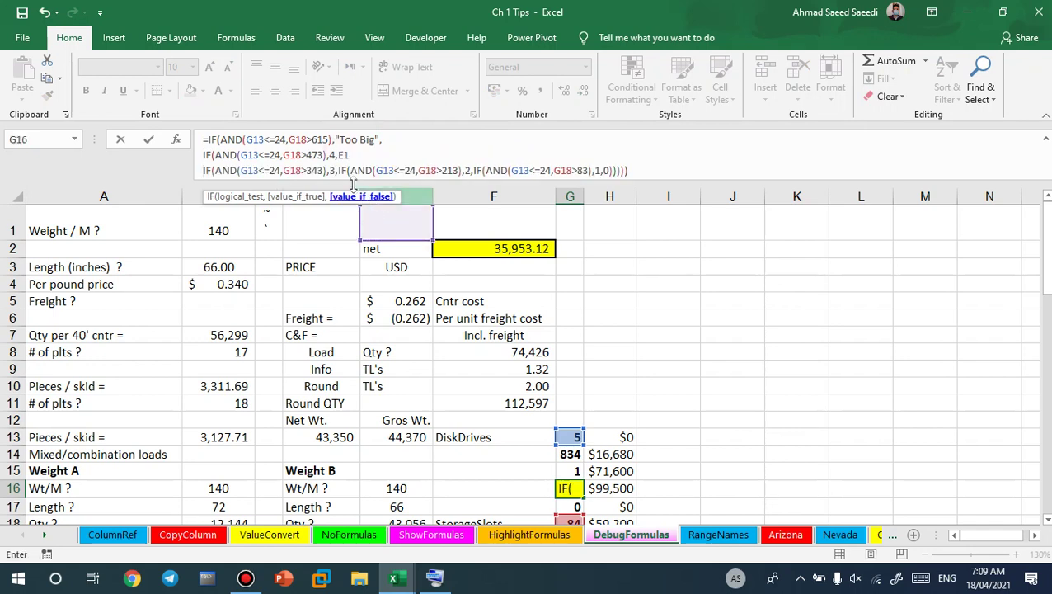
pyautogui.click(338, 171)
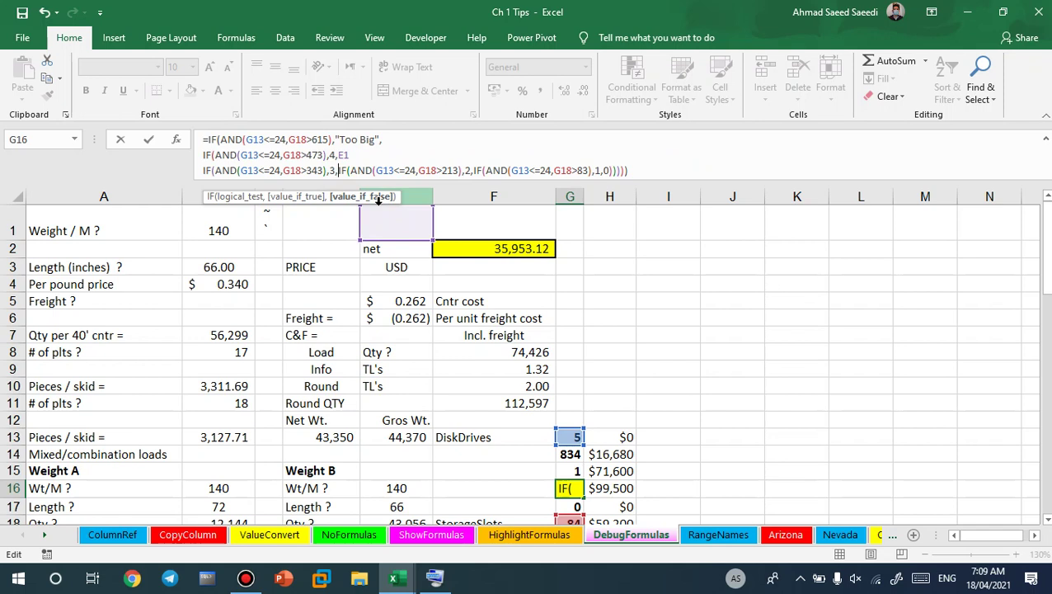
pyautogui.hotkey('alt', 'Return')
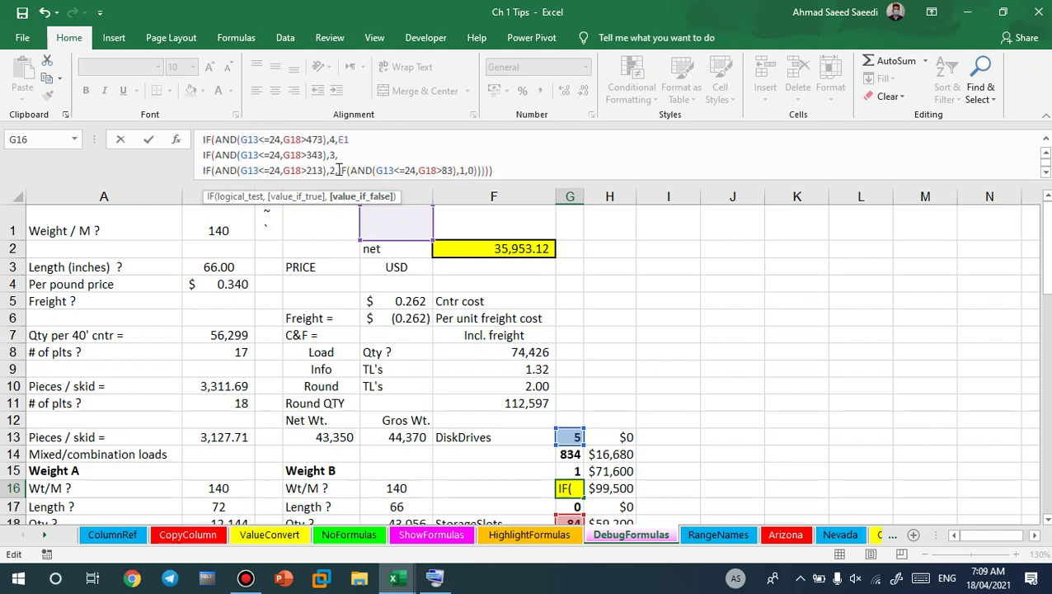
pyautogui.click(337, 171)
pyautogui.hotkey('alt', 'Return')
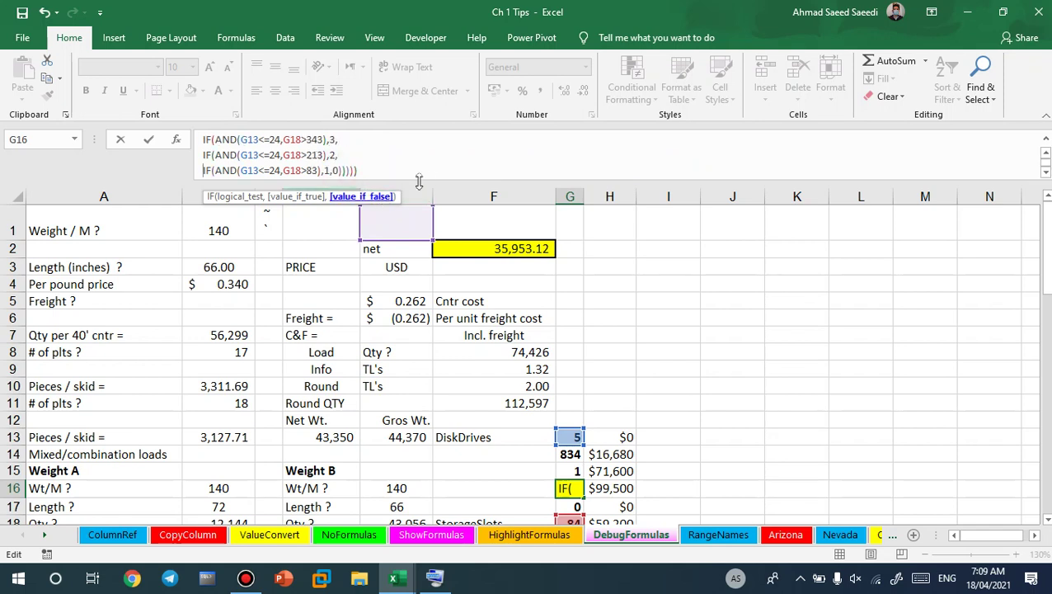
pyautogui.moveTo(434, 181); pyautogui.dragTo(433, 239)
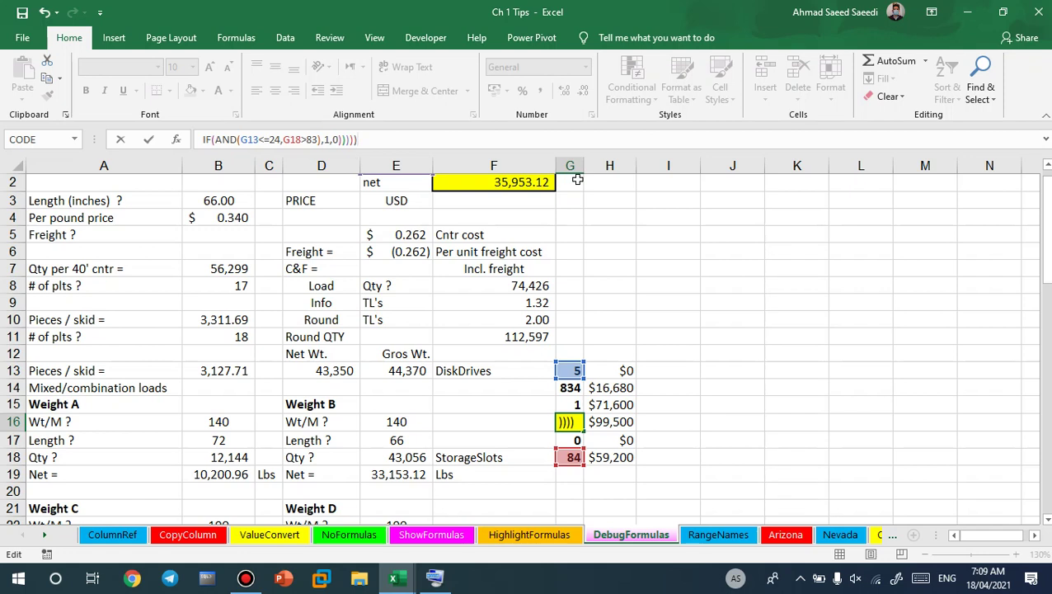
pyautogui.click(524, 235)
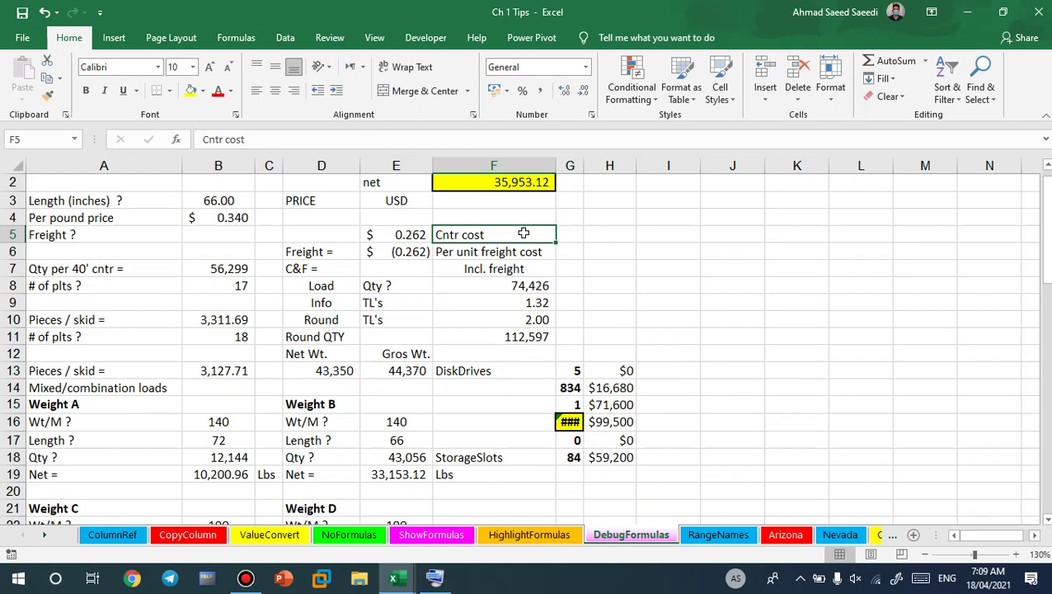
# Select cell I4 and search Insert Function for 'count numbers'.
pyautogui.doubleClick(641, 249)
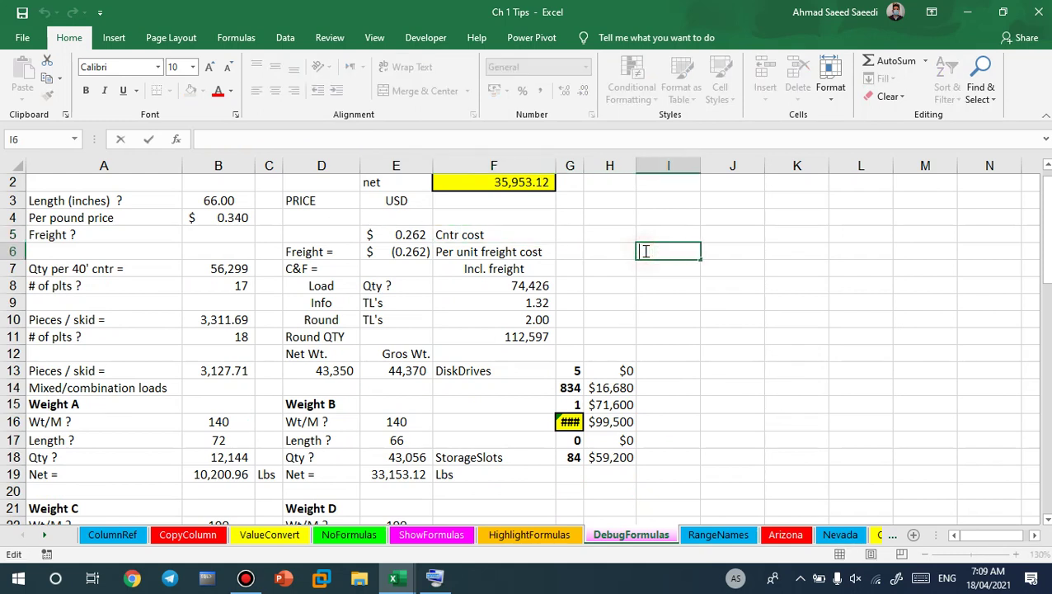
pyautogui.click(653, 214)
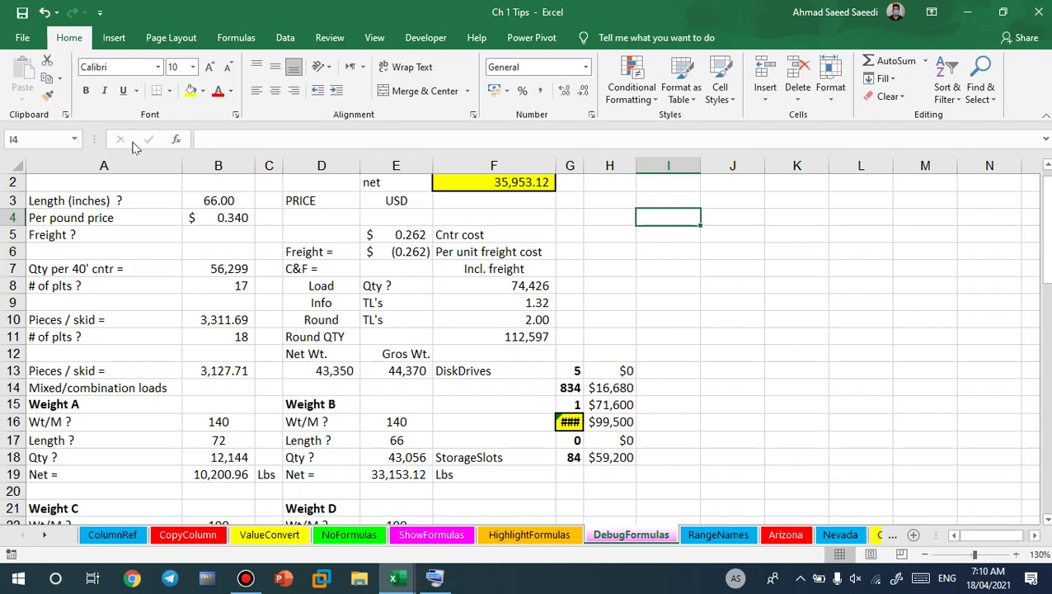
pyautogui.click(176, 140)
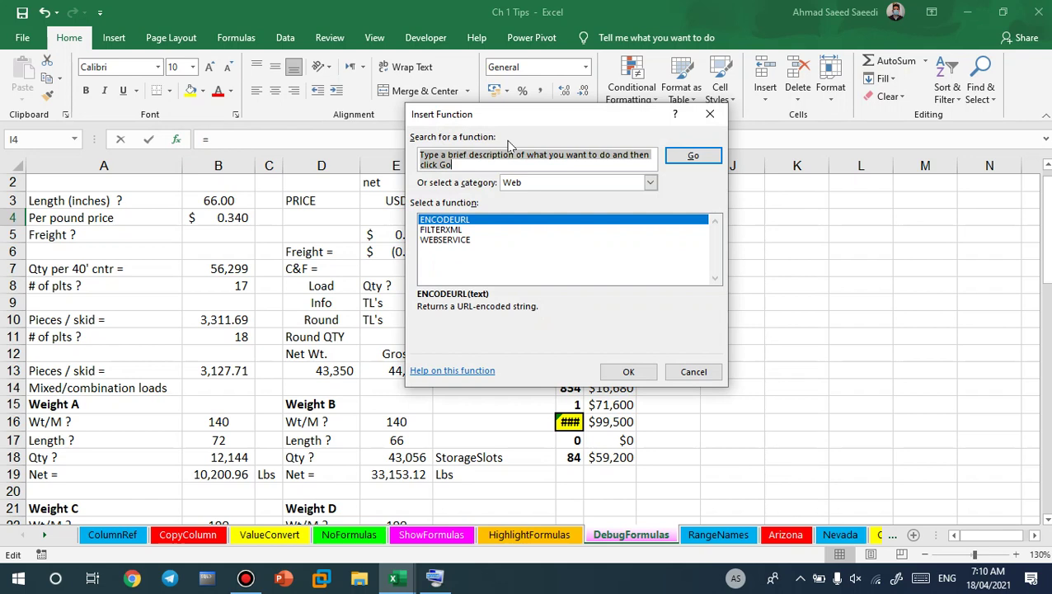
pyautogui.write('co')
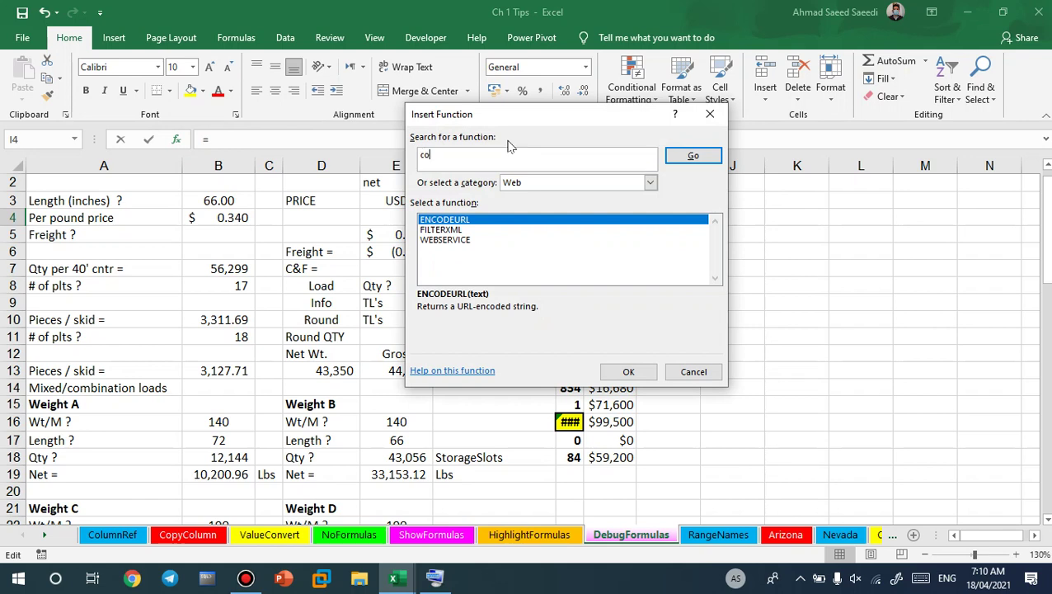
pyautogui.write('unt num')
pyautogui.write('bers')
pyautogui.click(692, 155)
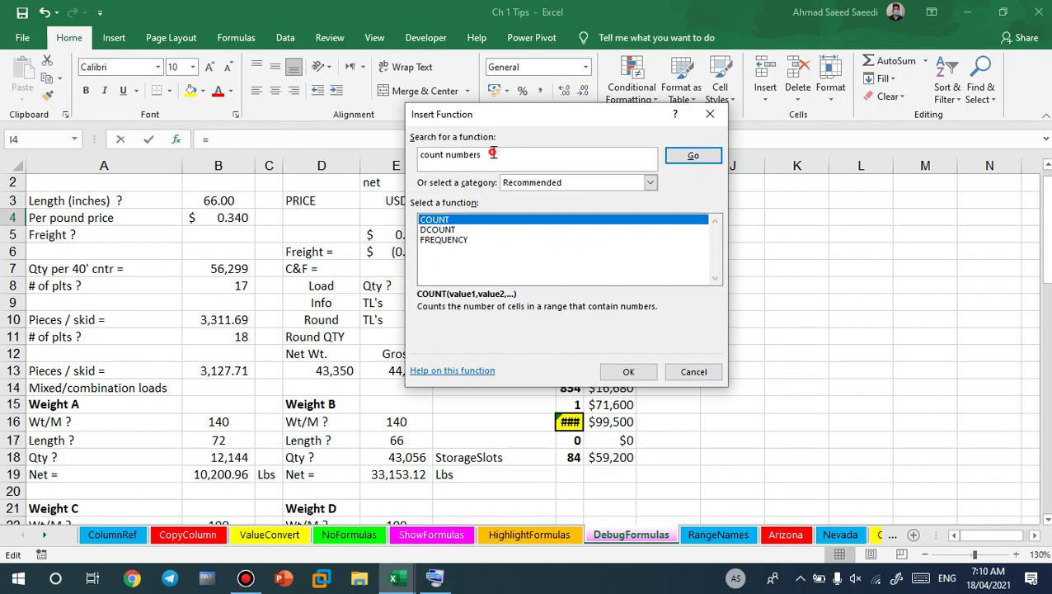
# Search functions for 'add numbers', review SUM, then close the dialog without inserting.
pyautogui.moveTo(495, 155); pyautogui.dragTo(301, 148)
pyautogui.write('add n')
pyautogui.write('umbers')
pyautogui.press('BackSpace')
pyautogui.click(687, 155)
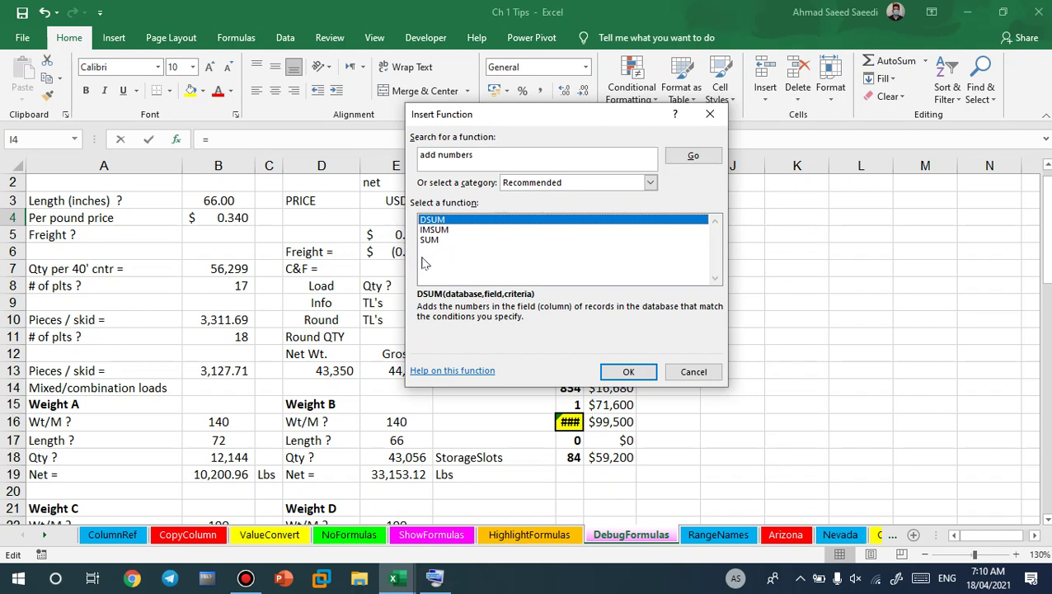
pyautogui.click(431, 240)
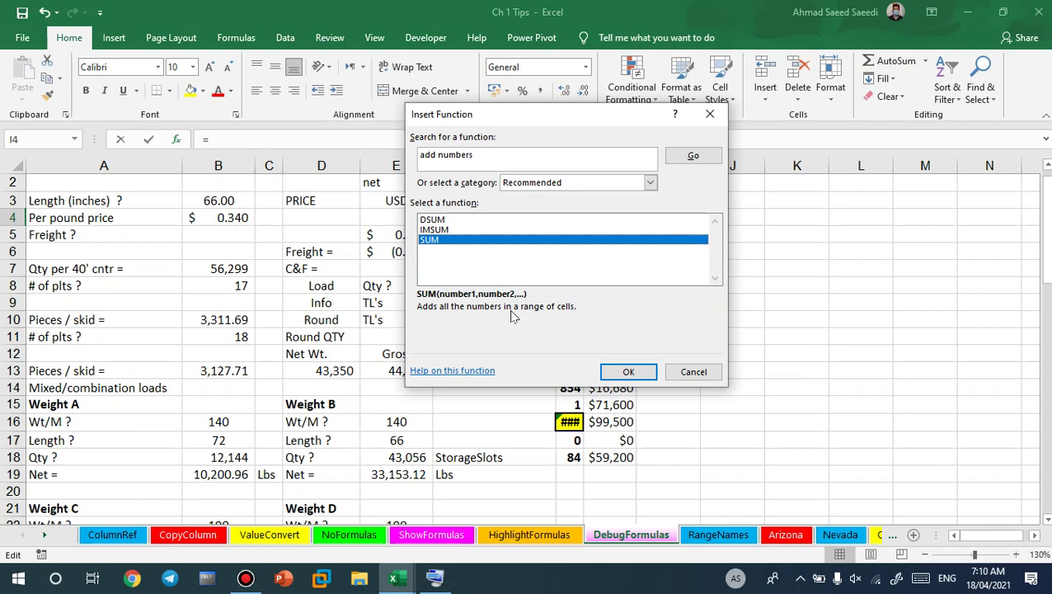
pyautogui.press('Escape')
pyautogui.click(670, 37)
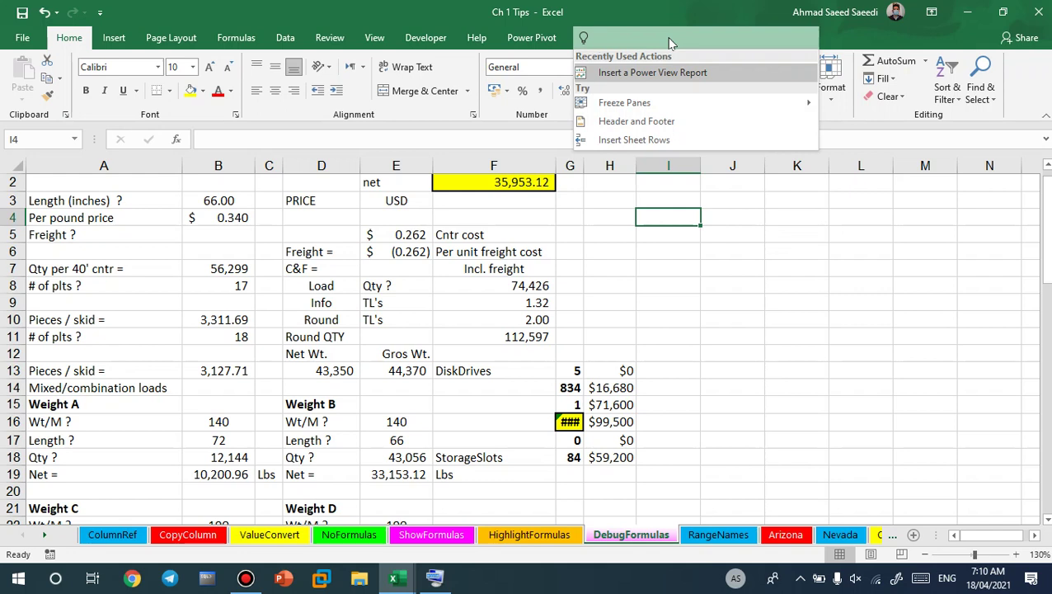
# Try Tell Me searches for 'add', 'sum' and 'picture', then dismiss the results.
pyautogui.press('Escape')
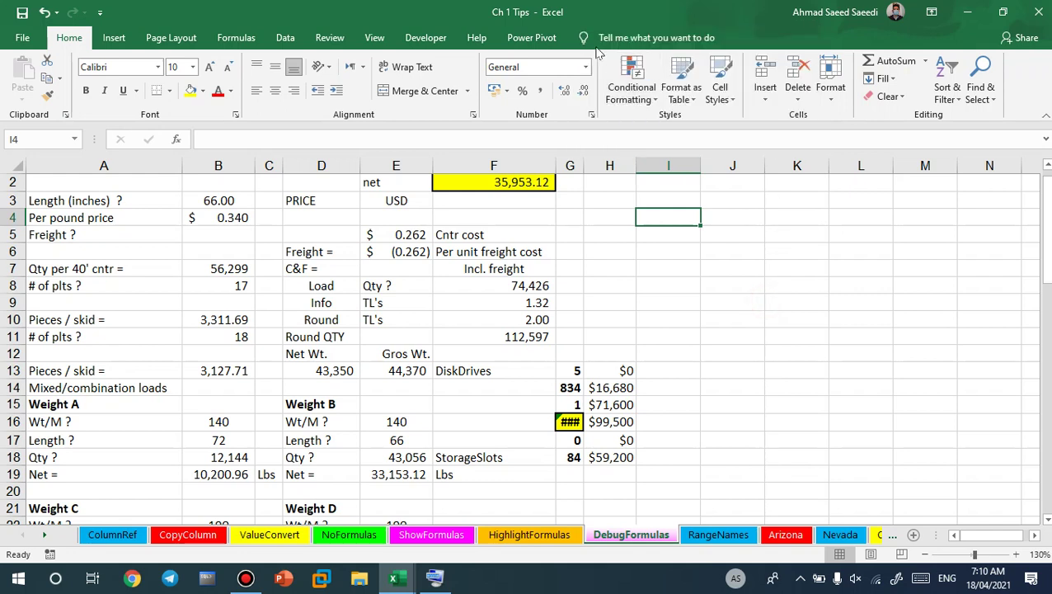
pyautogui.click(771, 34)
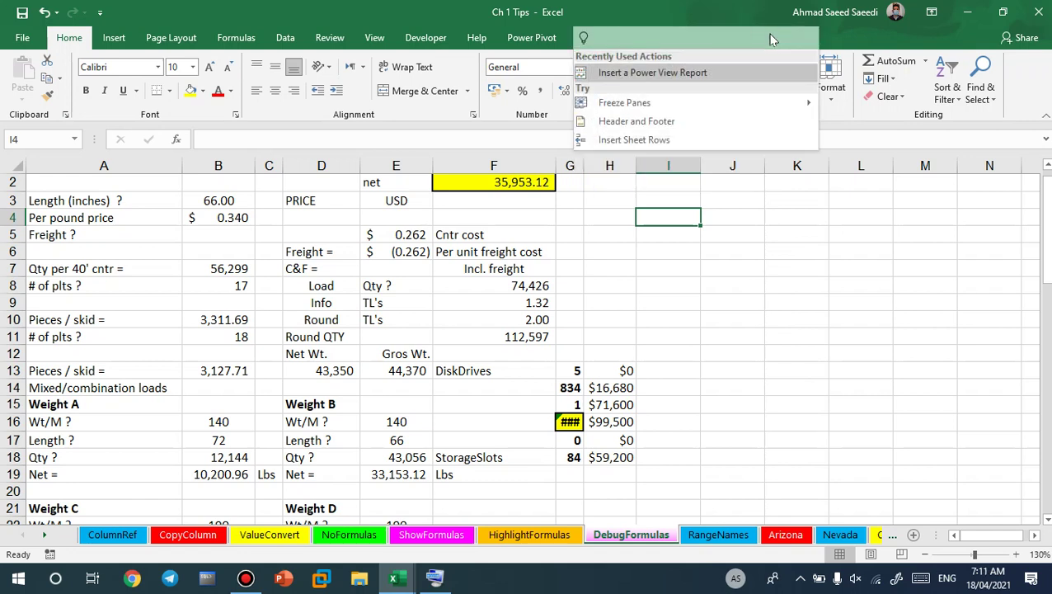
pyautogui.write('add')
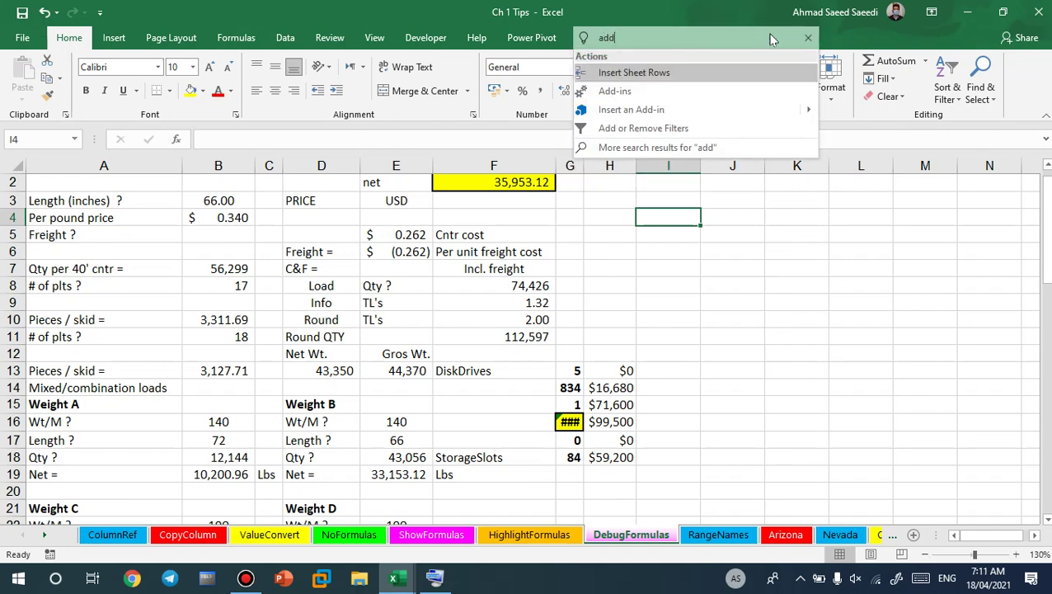
pyautogui.press('BackSpace')
pyautogui.press('BackSpace')
pyautogui.press('BackSpace')
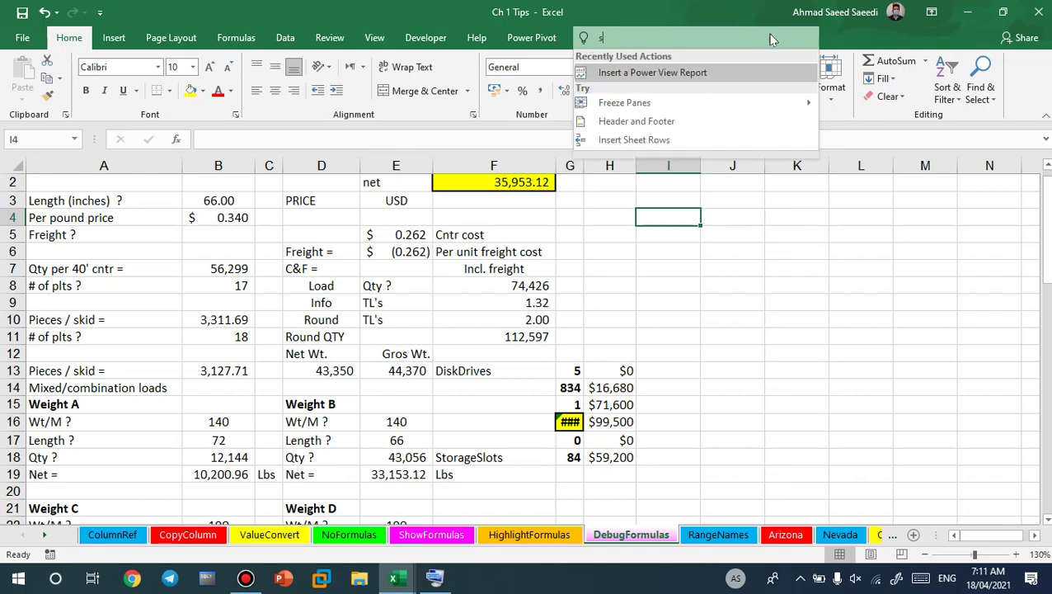
pyautogui.write('sum')
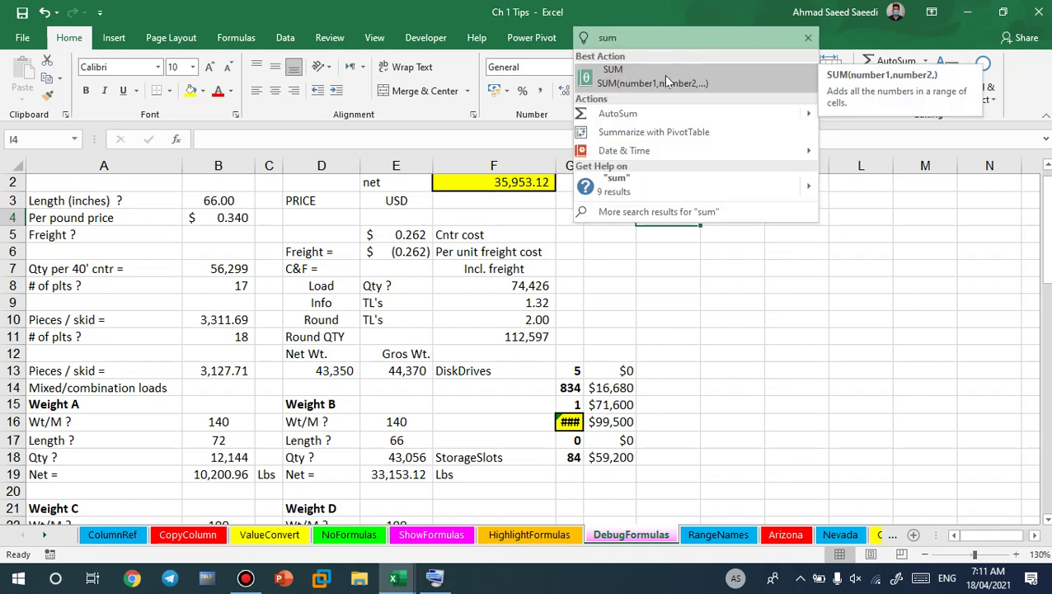
pyautogui.press('BackSpace')
pyautogui.press('BackSpace')
pyautogui.press('BackSpace')
pyautogui.write('p')
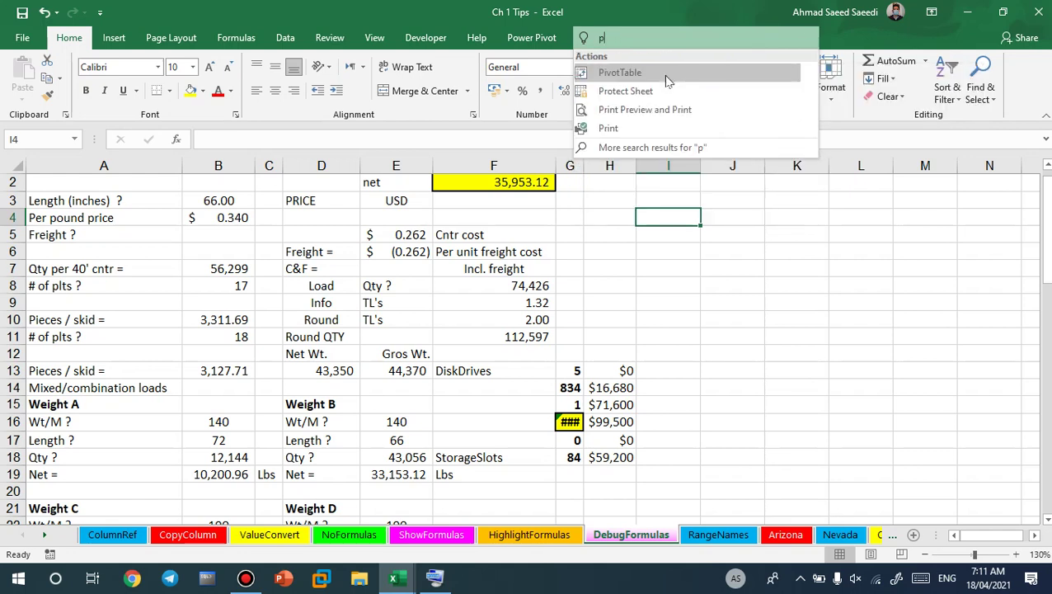
pyautogui.write('ic')
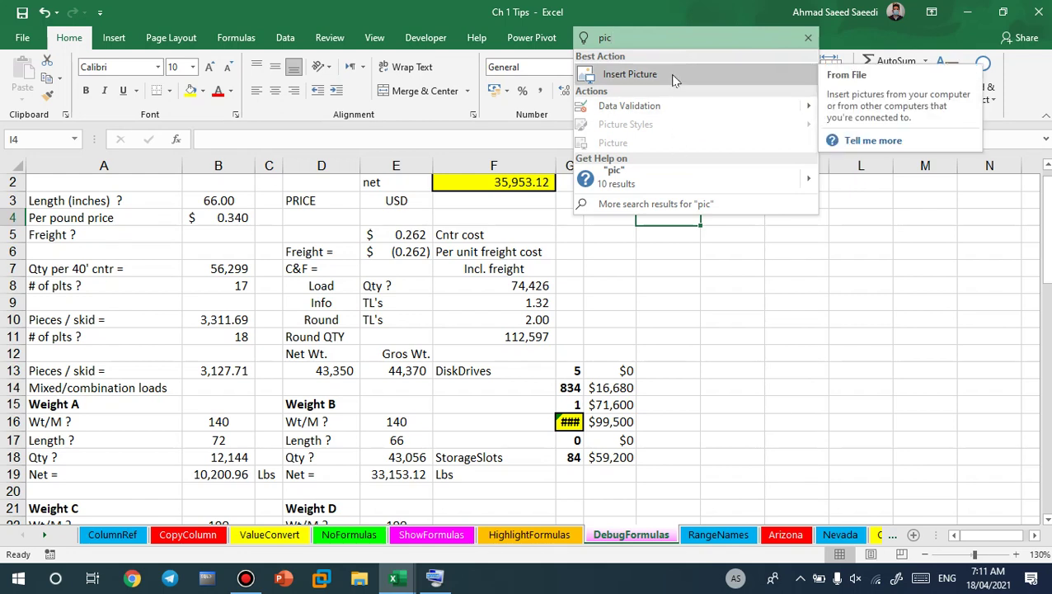
pyautogui.write('tu')
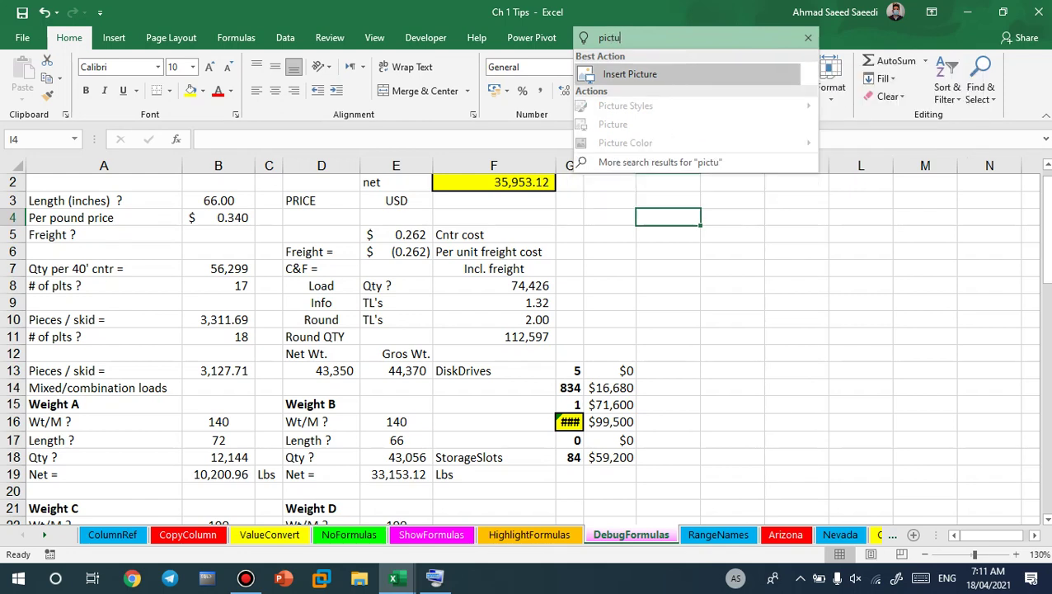
pyautogui.write('re')
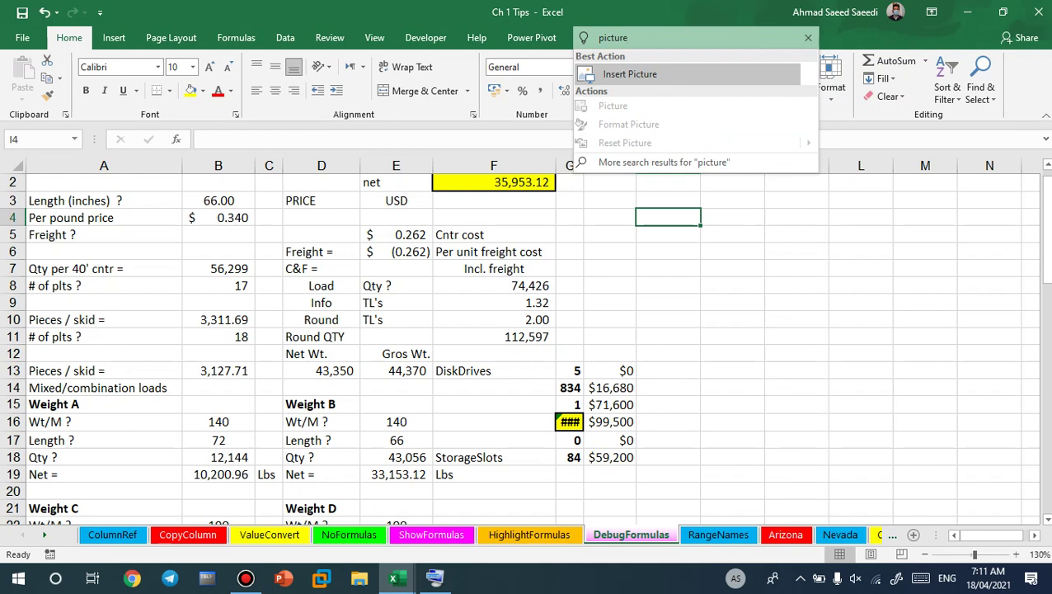
pyautogui.click(674, 76)
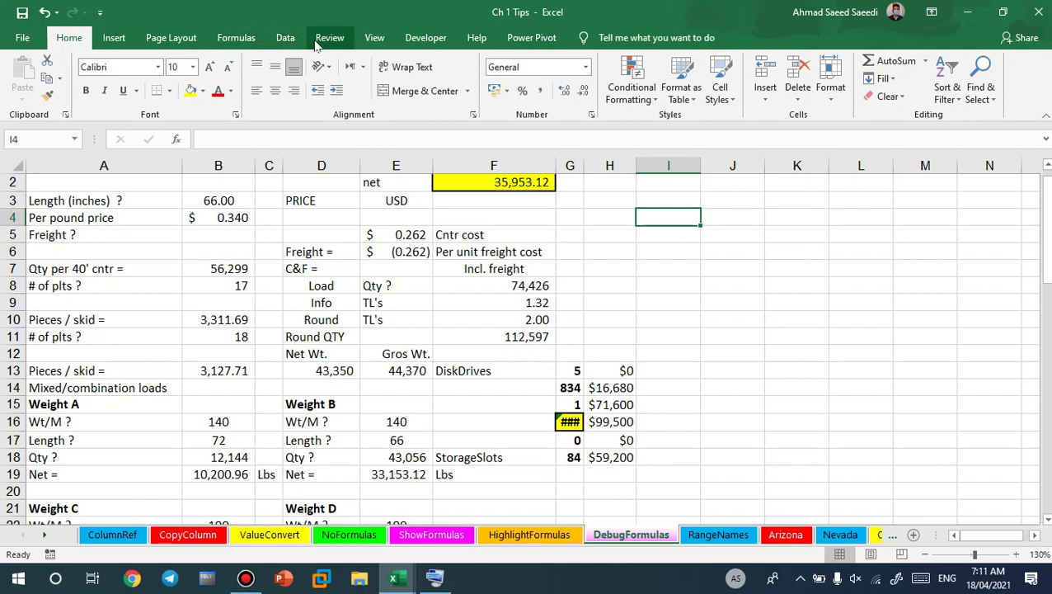
# Search Tell Me for 'define', then dismiss it by selecting cell I9.
pyautogui.click(688, 40)
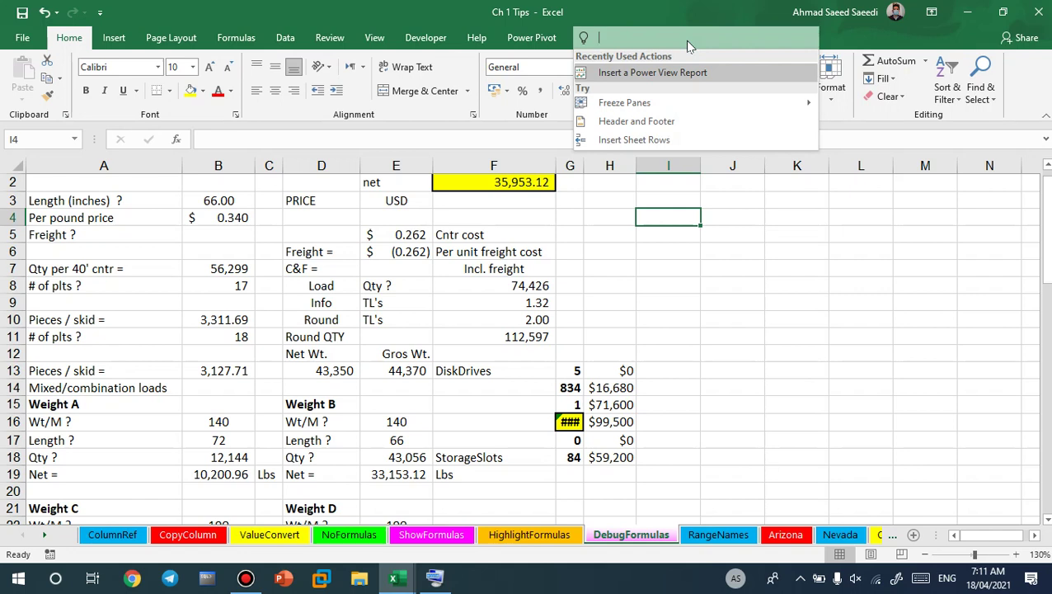
pyautogui.write('define')
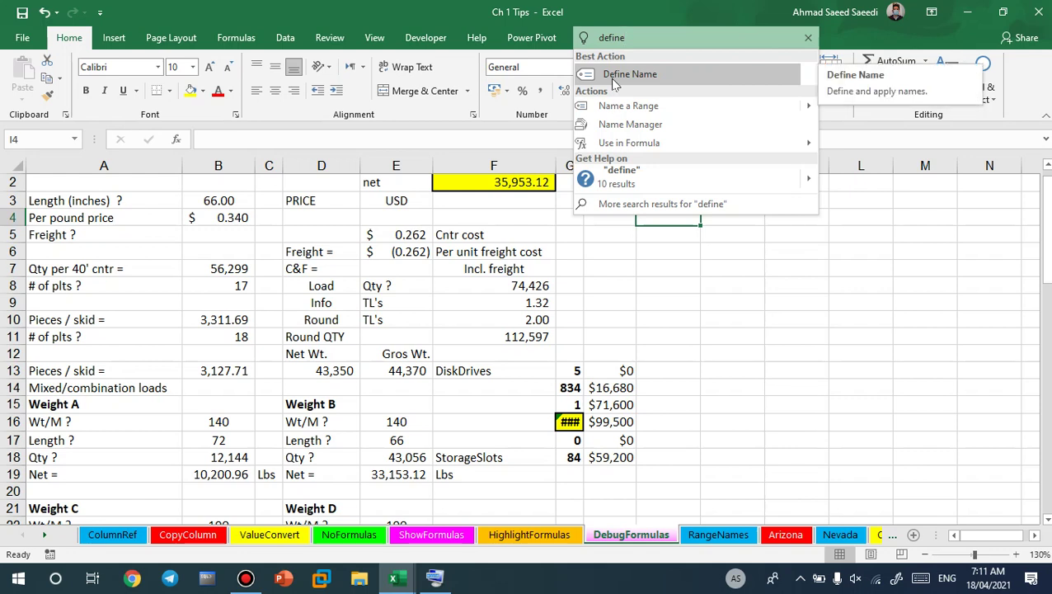
pyautogui.click(646, 351)
pyautogui.click(637, 303)
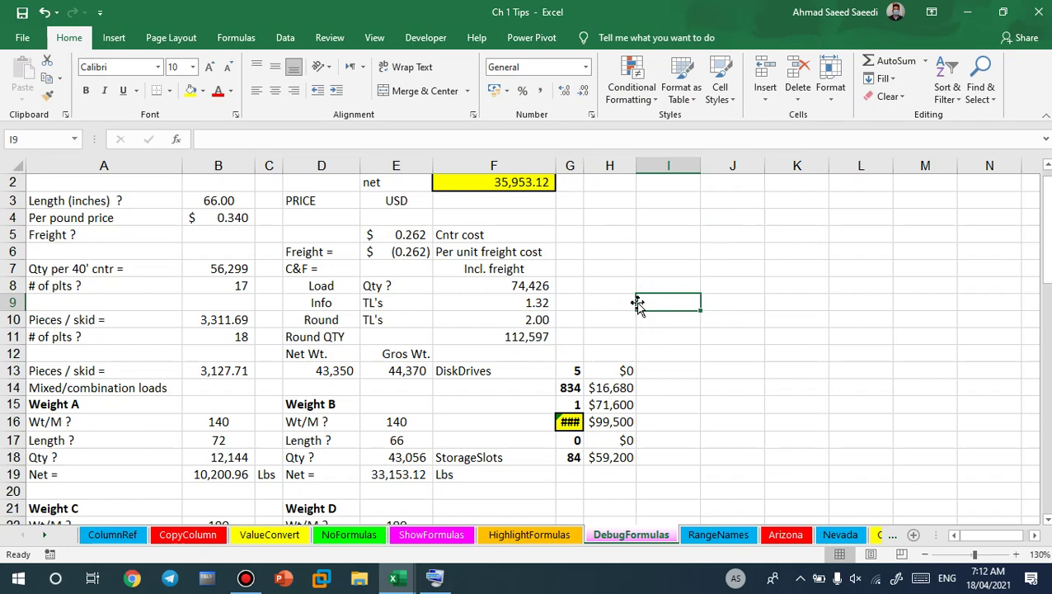
# View the DebugFormulas sheet's Page Setup (landscape, fit to 1 page by 1) and close it unchanged.
pyautogui.press('alt')
pyautogui.press('p')
pyautogui.press('s')
pyautogui.press('p')
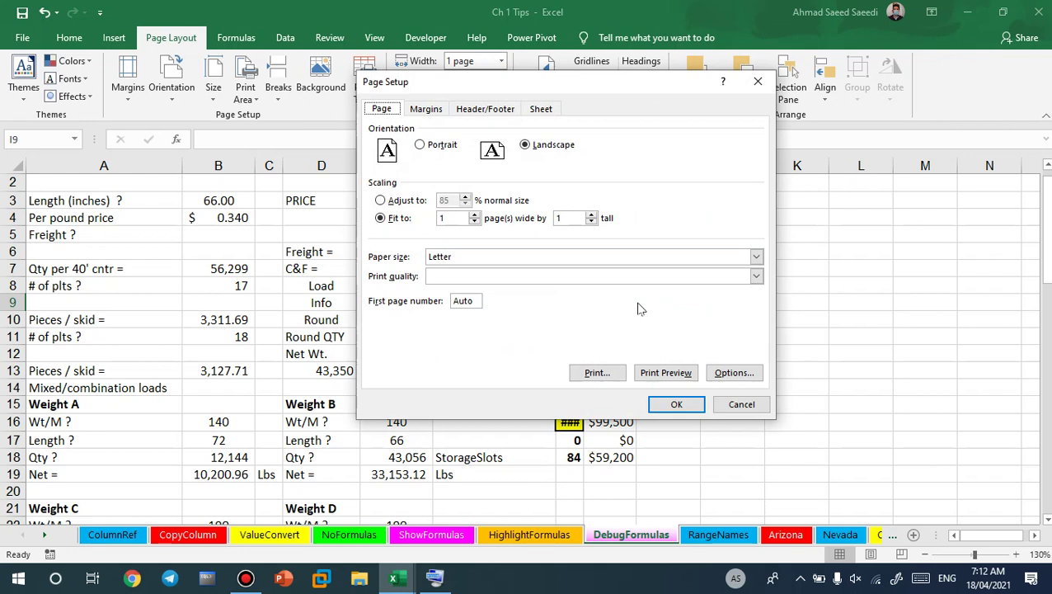
pyautogui.press('Escape')
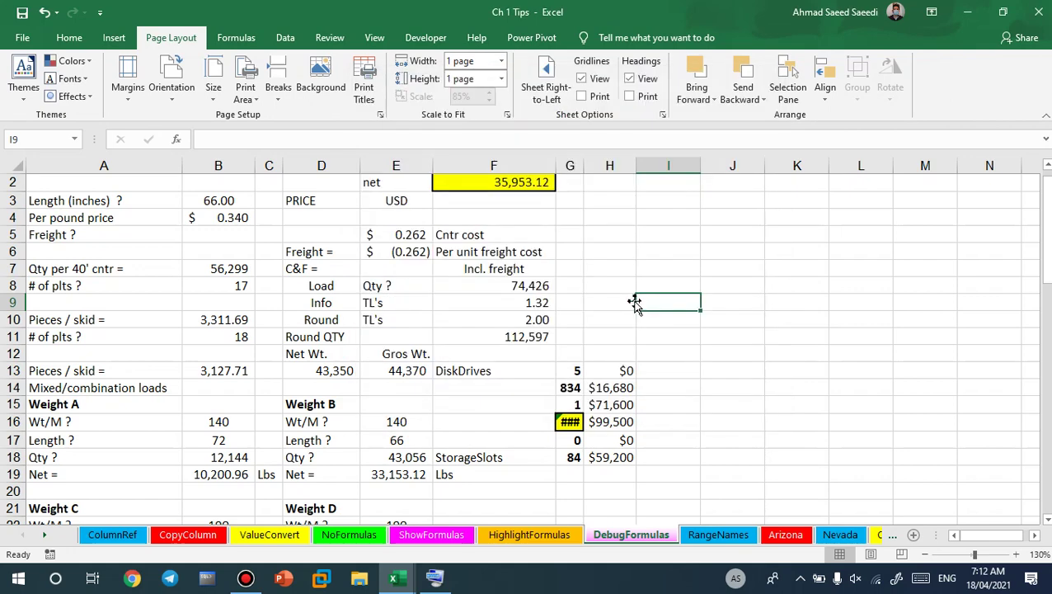